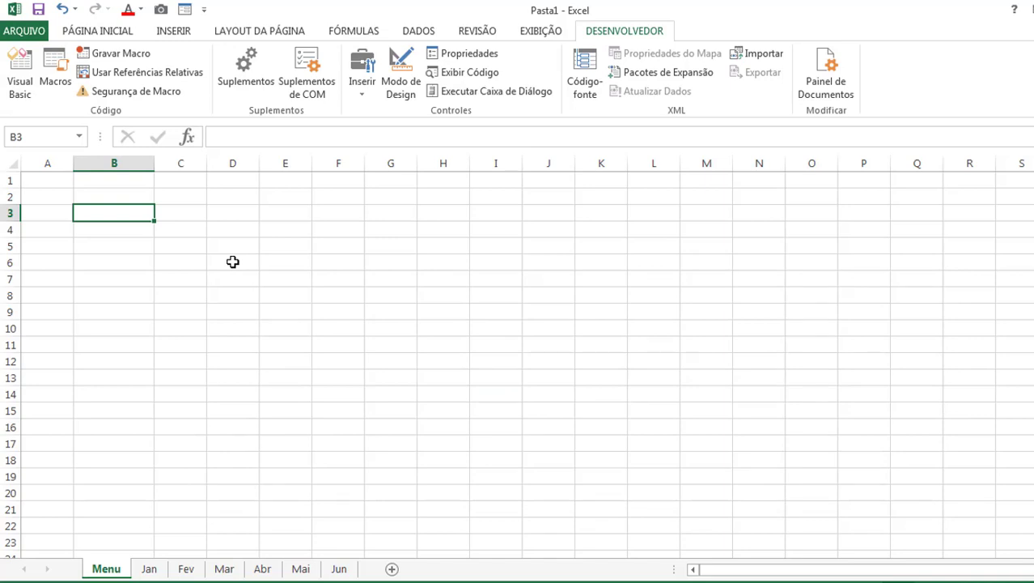
Step: Select cell B3 and set its data validation to allow a List
left_click(117, 232)
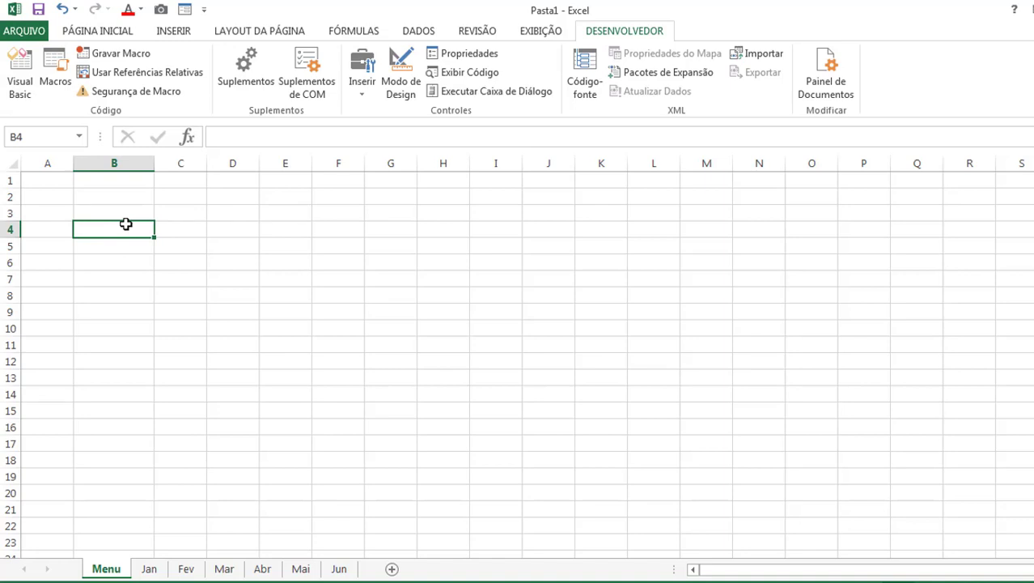
left_click(120, 213)
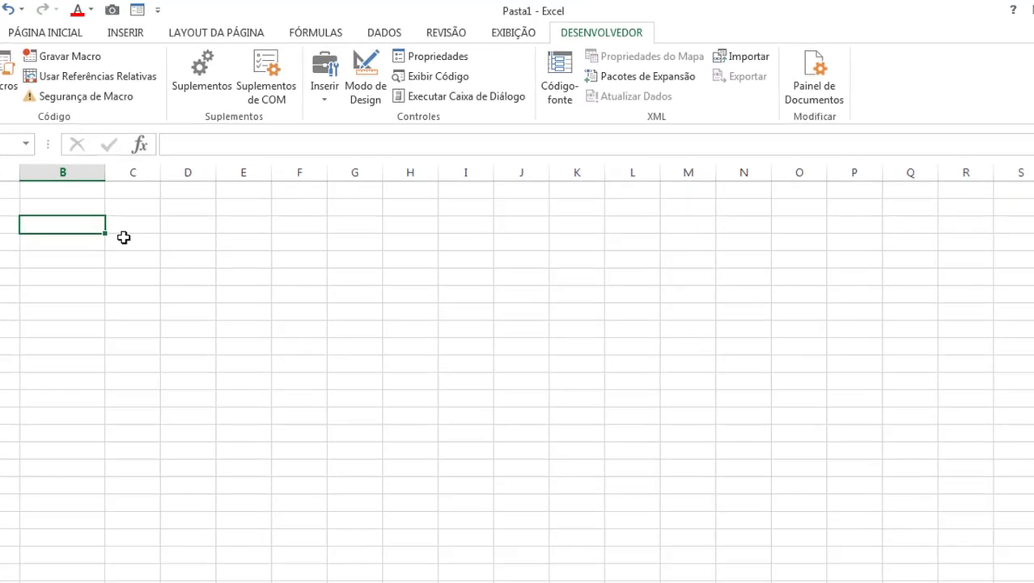
left_click(279, 37)
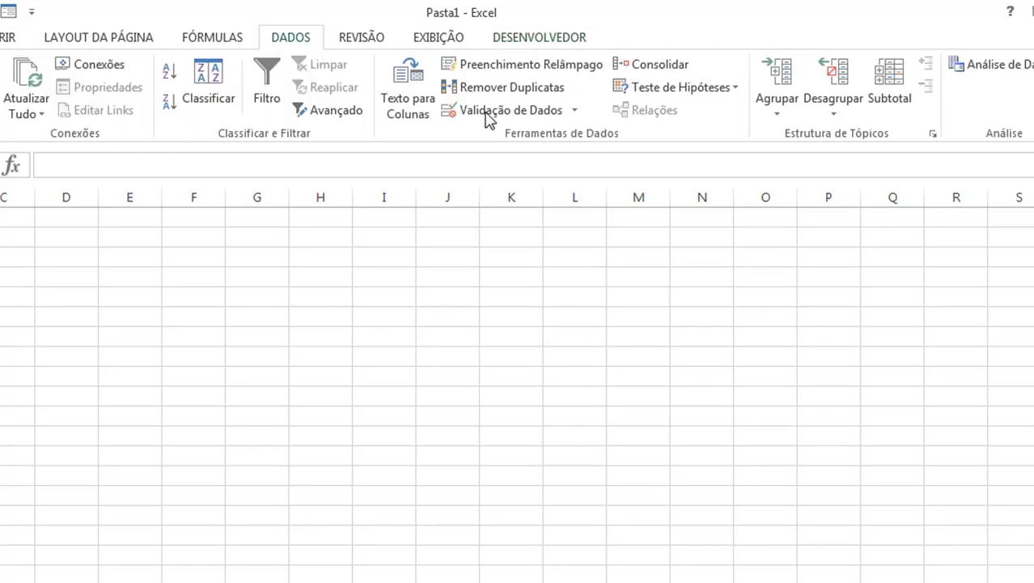
left_click(490, 110)
left_click(352, 361)
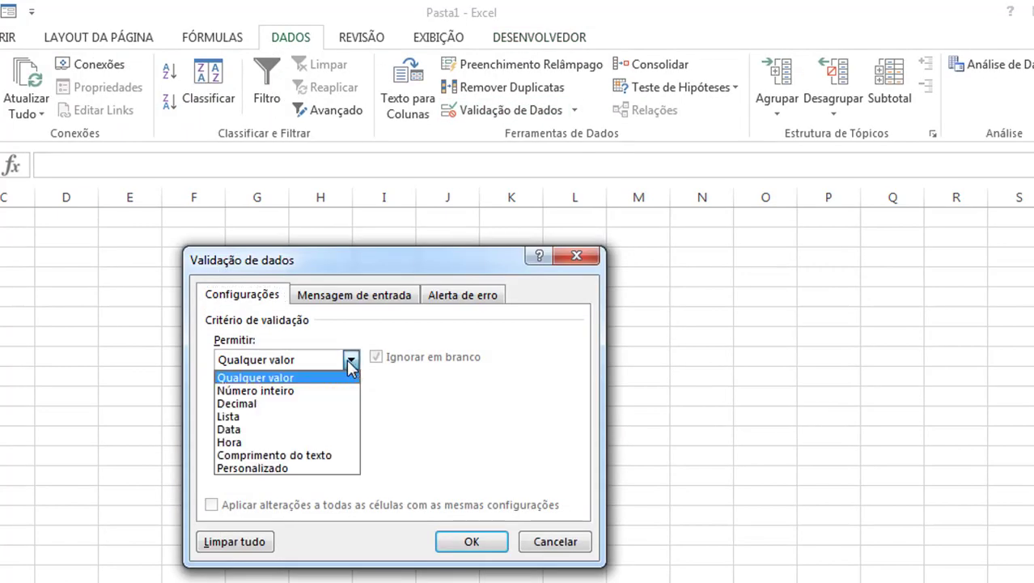
left_click(327, 404)
left_click(350, 361)
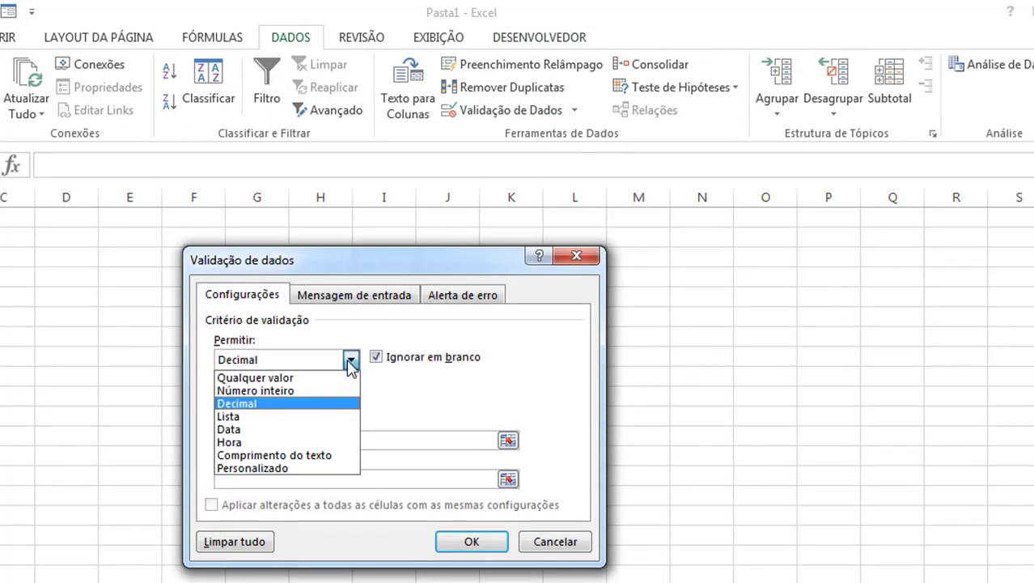
left_click(299, 417)
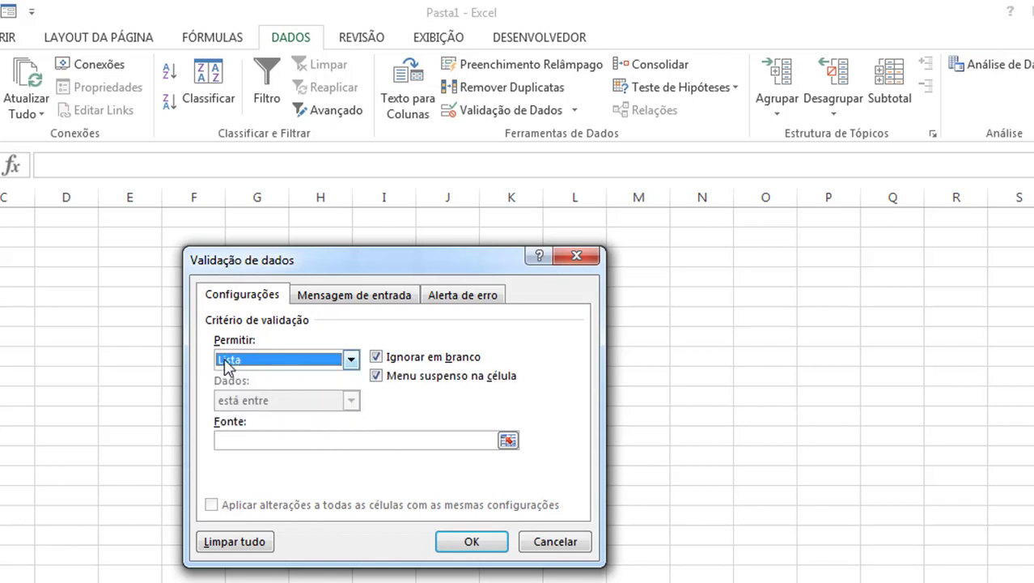
Step: Enter Janeiro;Fevereiro;Março;Abril;Maio;Junho as the list source
left_click(233, 439)
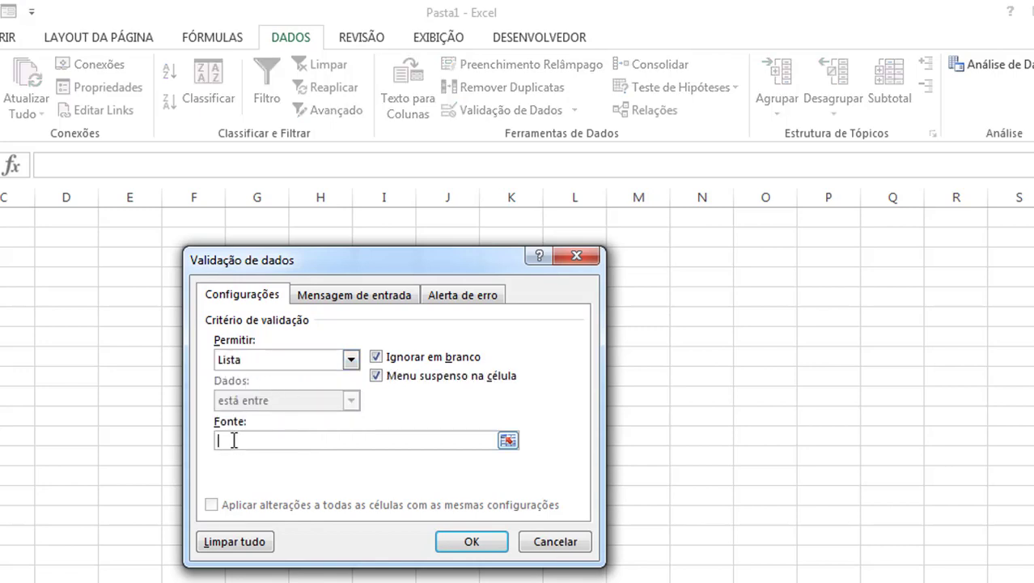
type("Janeir")
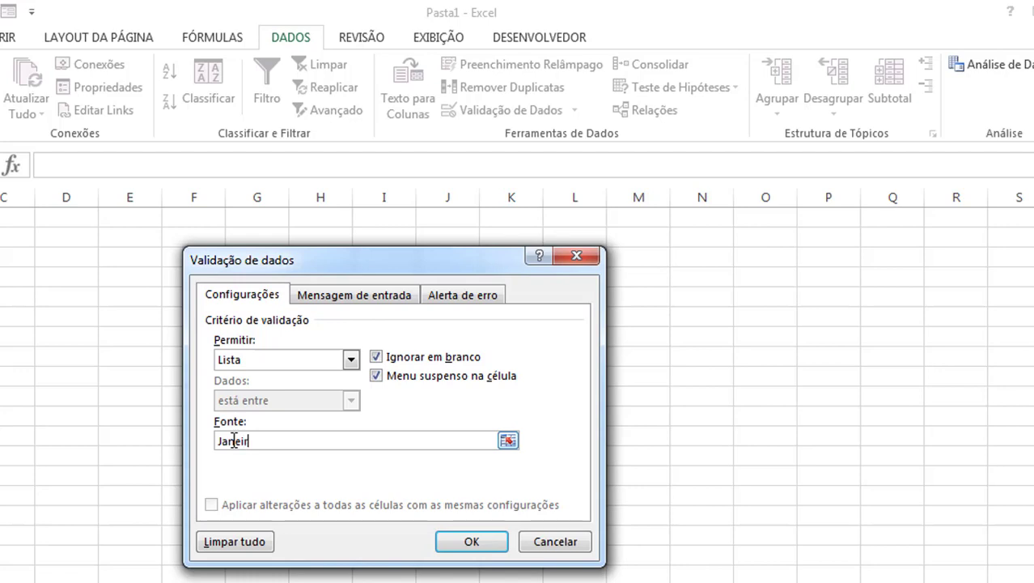
type("o;Fe")
key("BackSpace")
type("evereiro;")
type("Março;")
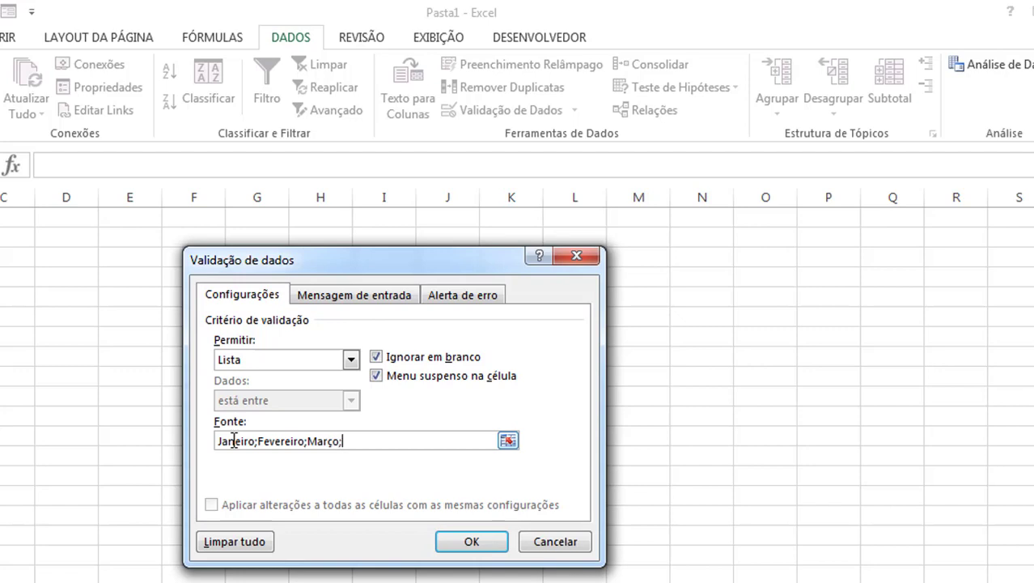
type("Abril;Mai")
type("o;Junho")
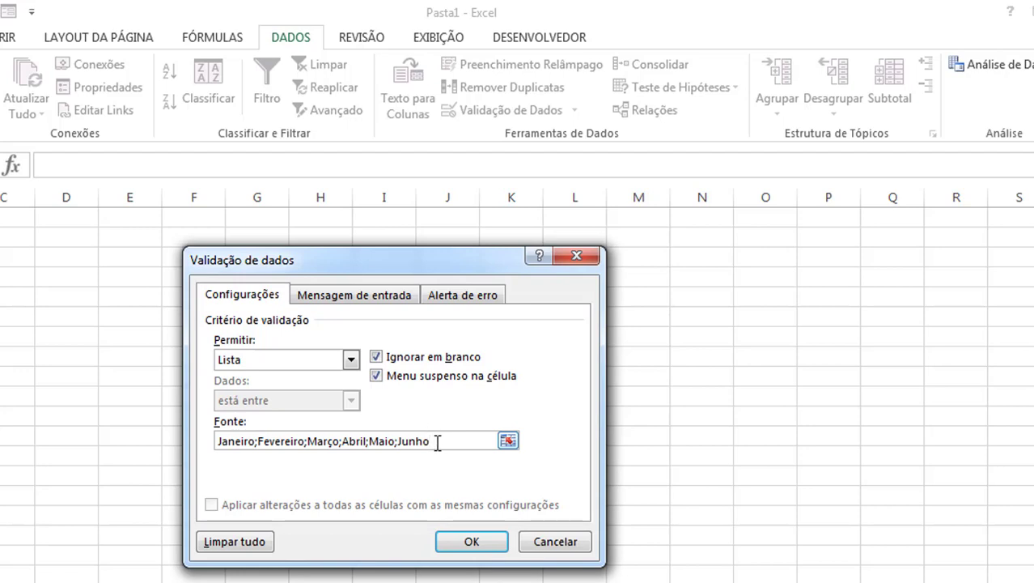
left_click_drag(437, 441, 204, 441)
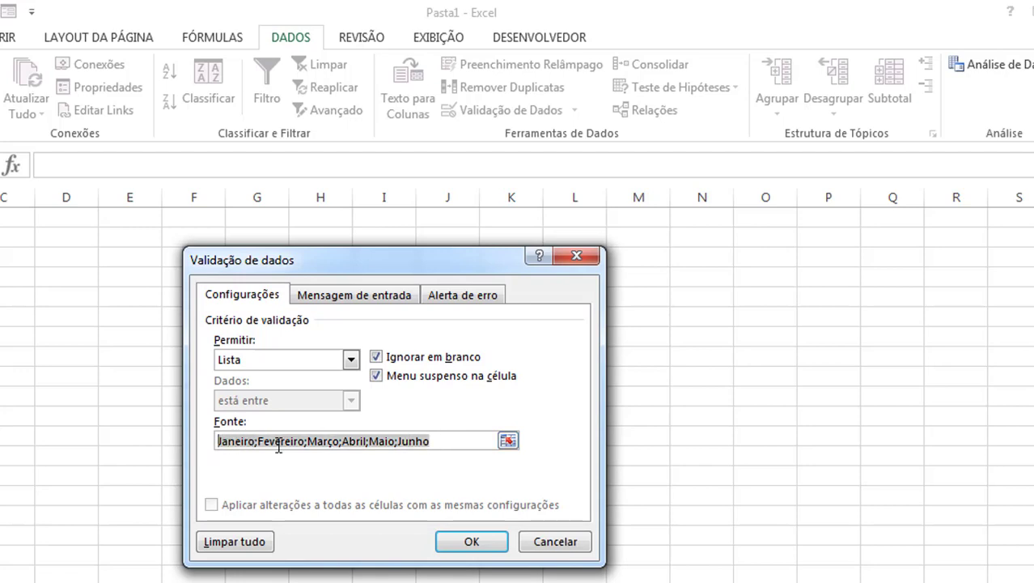
left_click(438, 441)
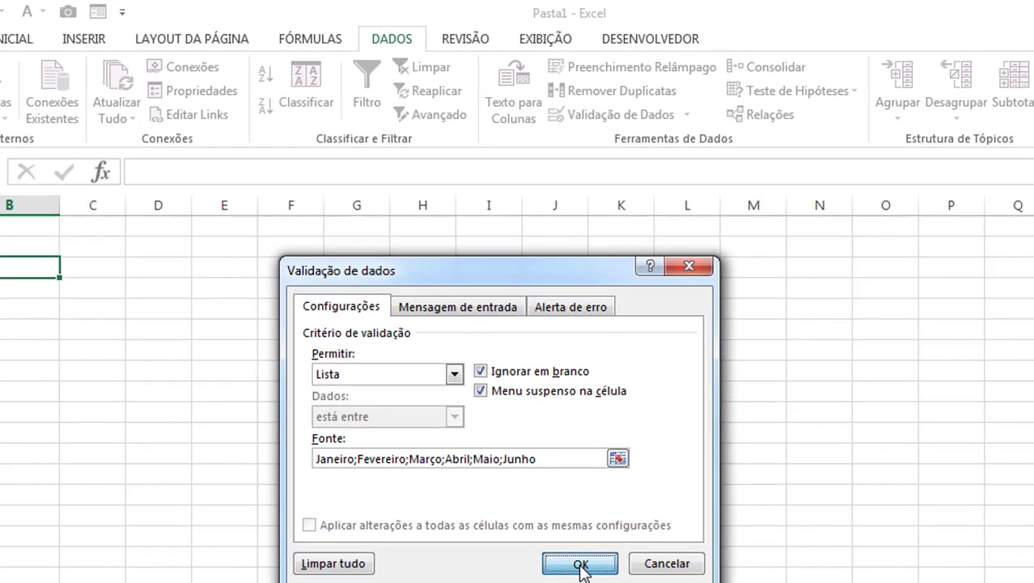
Step: Confirm the B3 validation and test that its dropdown lists Janeiro to Junho
left_click(478, 548)
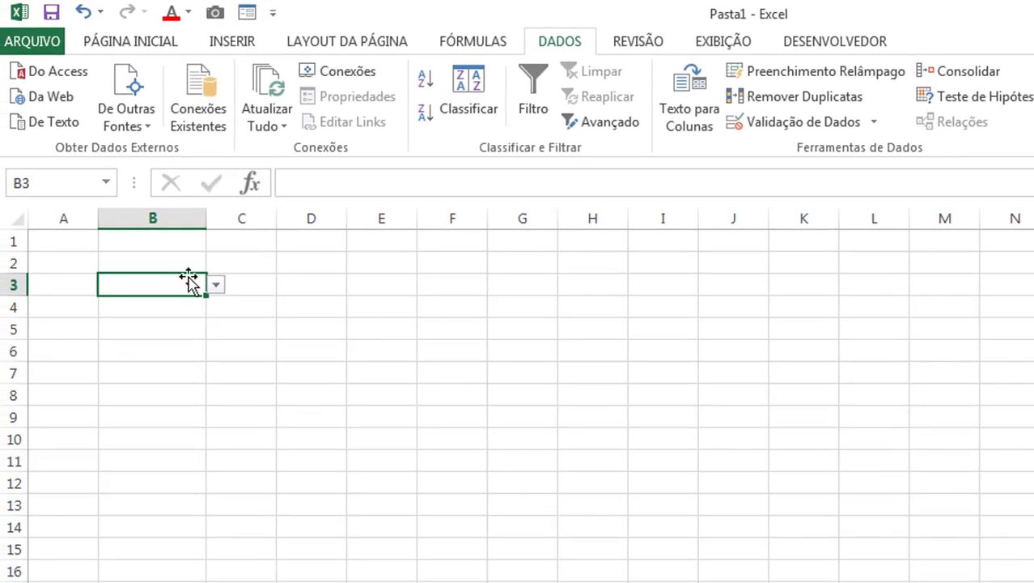
left_click(216, 286)
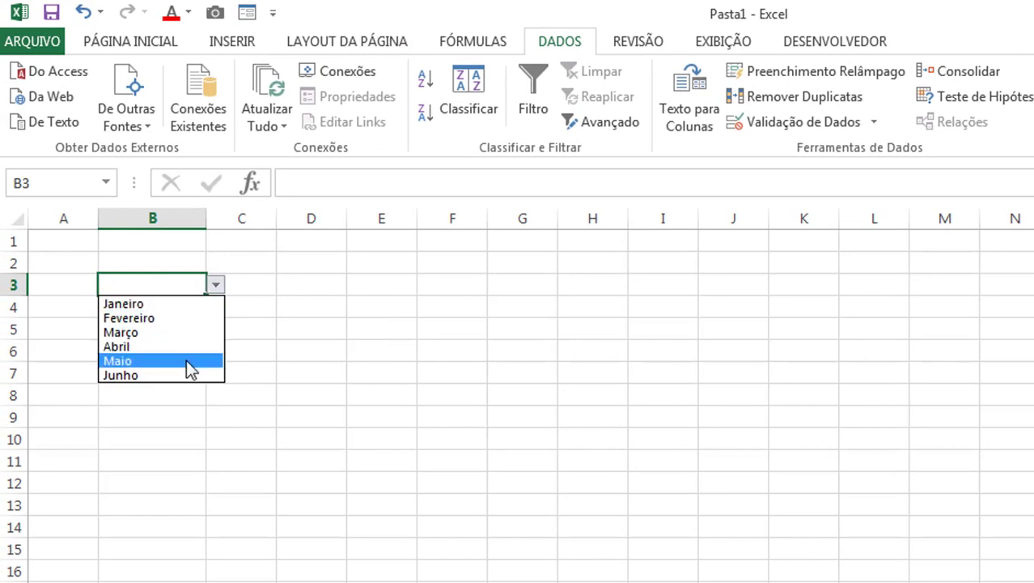
key("Escape")
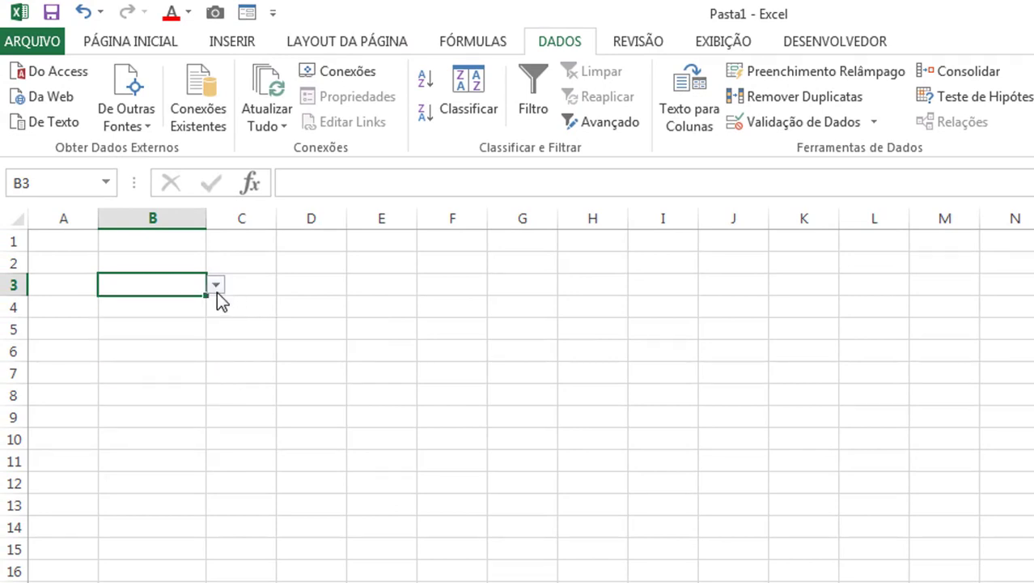
left_click(217, 290)
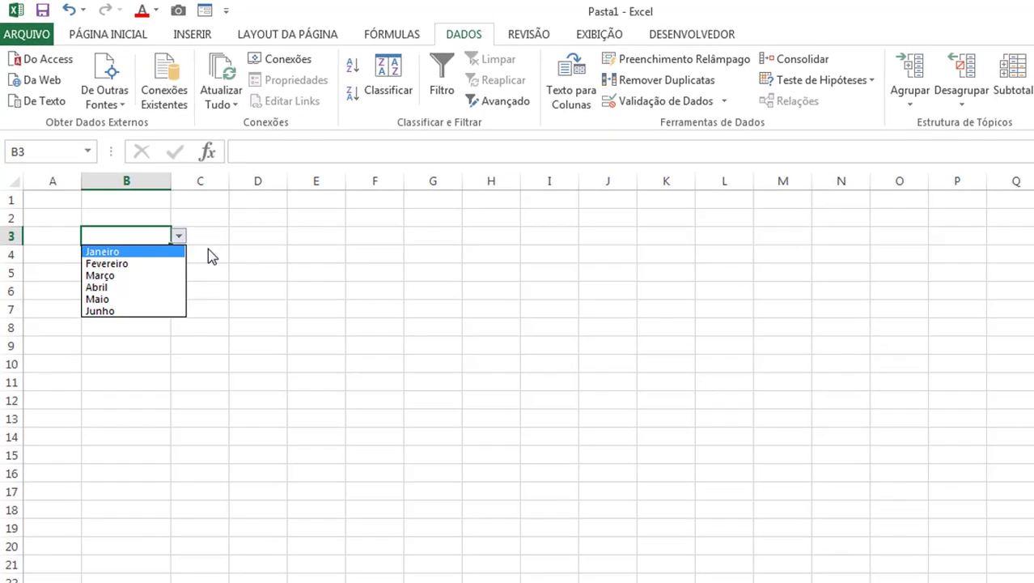
key("Escape")
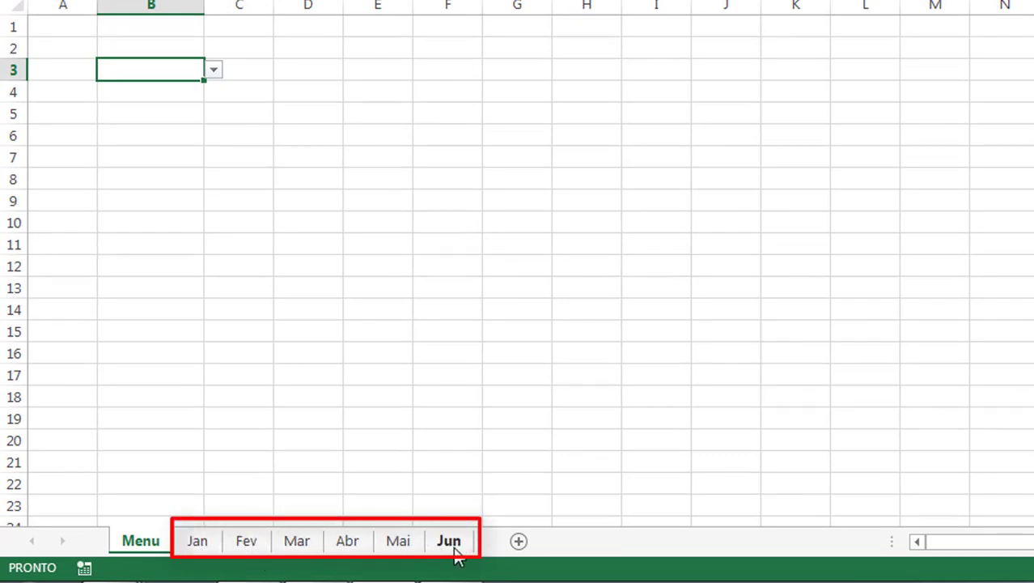
left_click(214, 72)
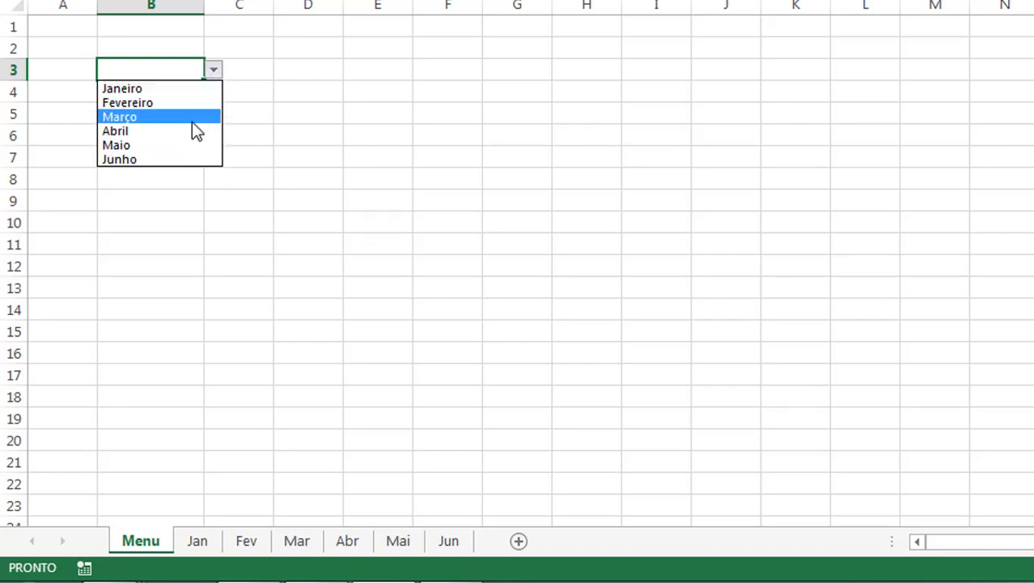
key("Escape")
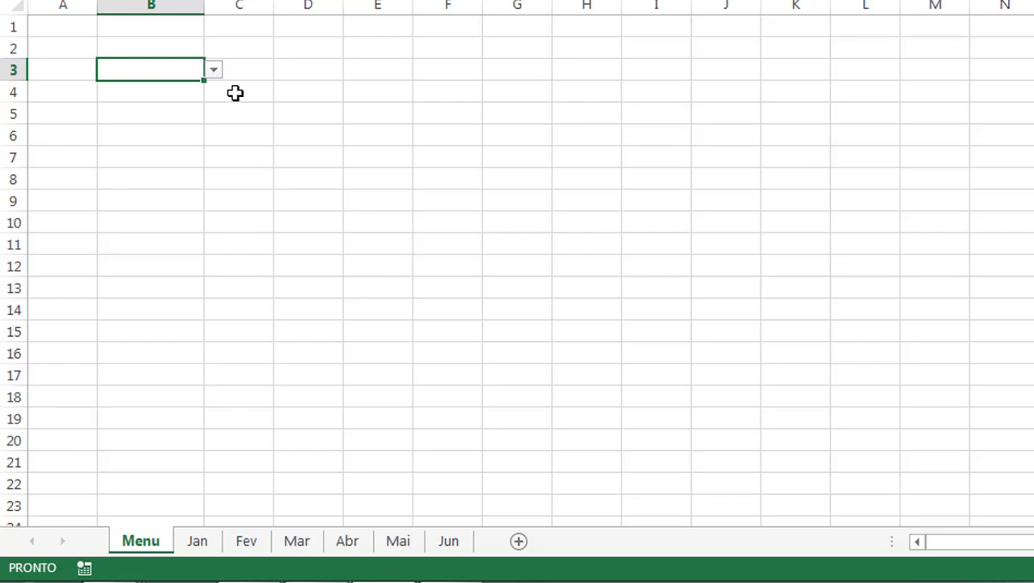
left_click(212, 69)
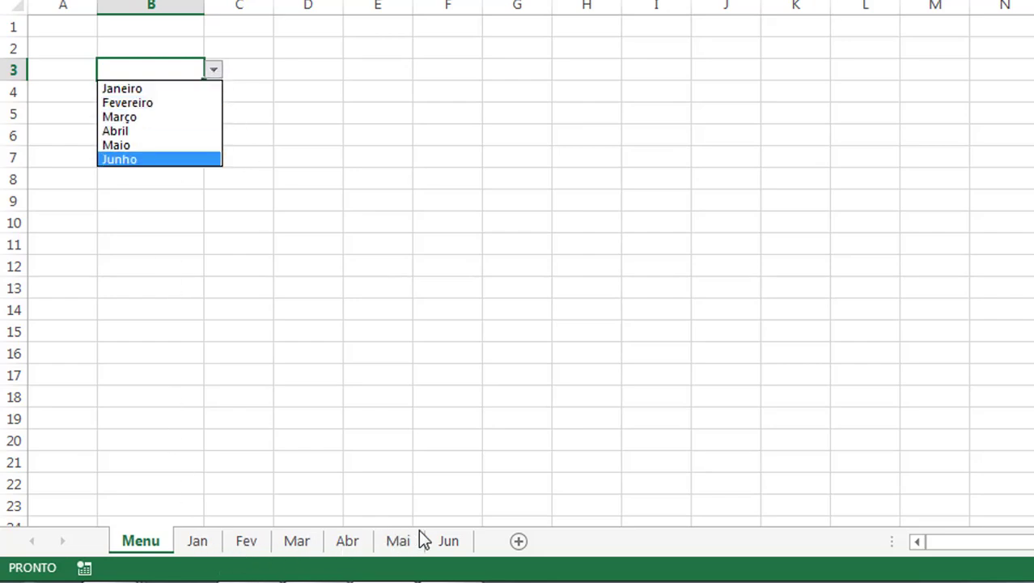
left_click(178, 243)
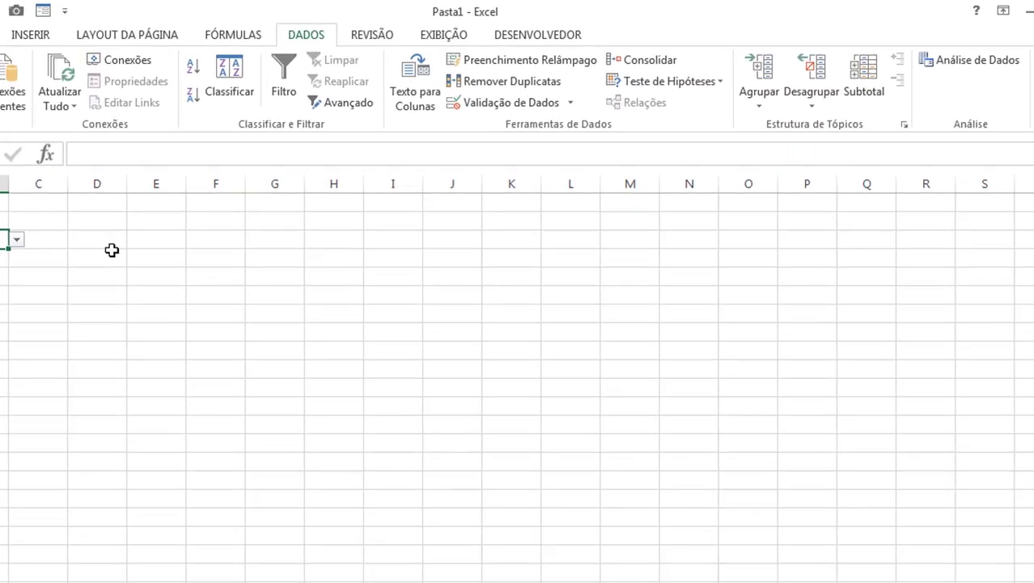
left_click(534, 36)
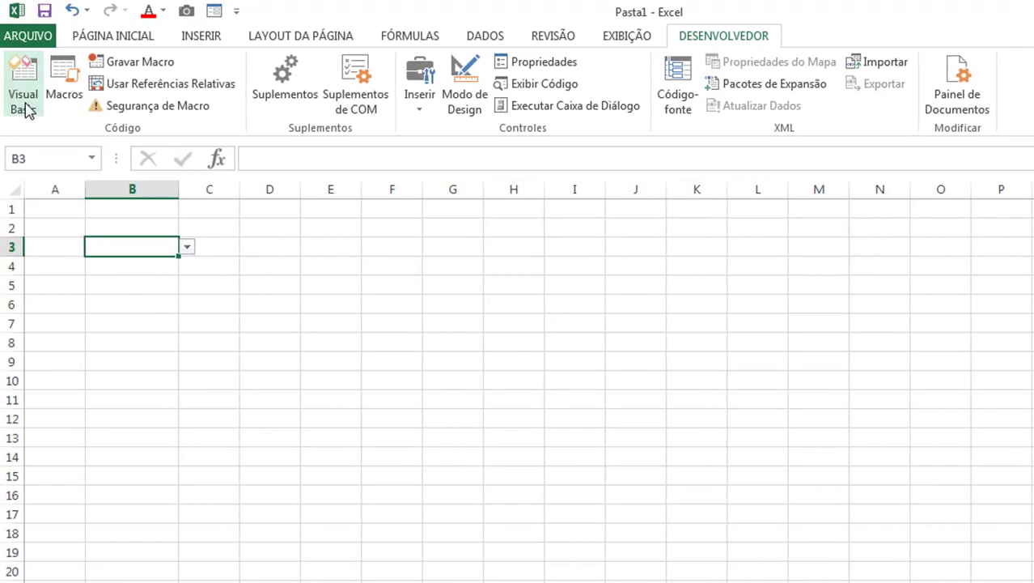
Step: In the EstaPasta_de_trabalho code, create a Workbook_SheetChange procedure and delete the Workbook_Open stub
left_click(24, 116)
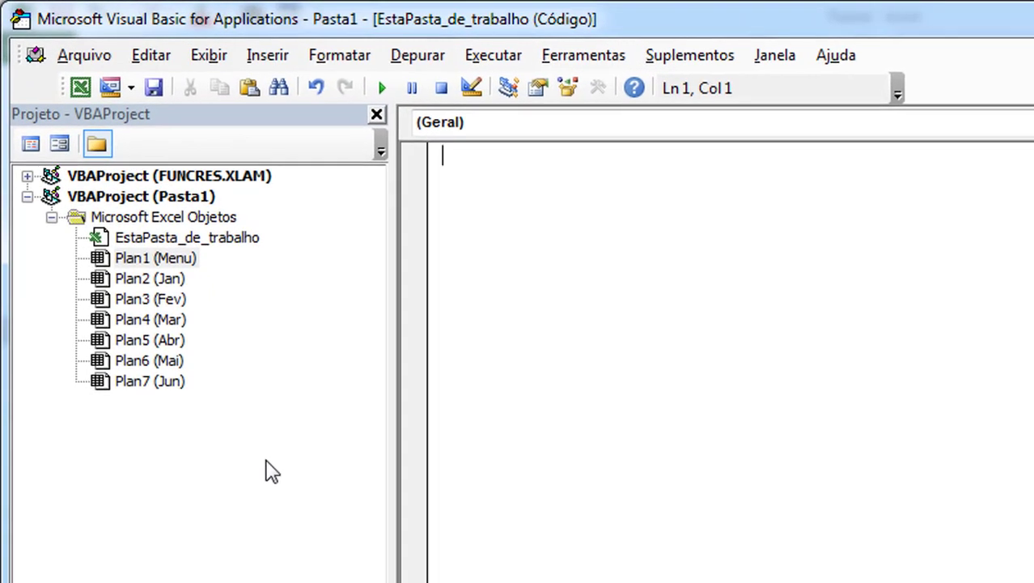
left_click(204, 238)
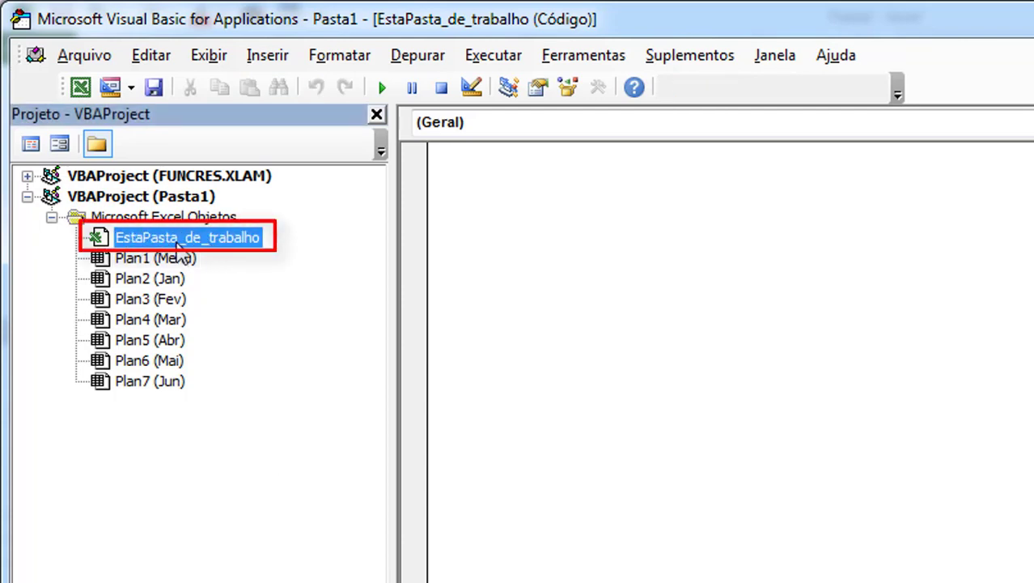
double_click(175, 240)
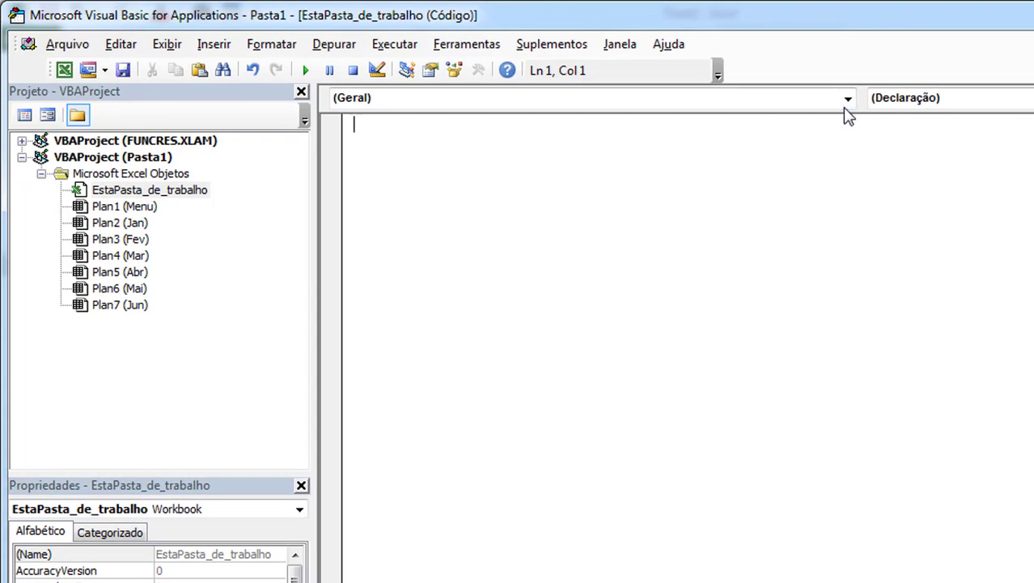
left_click(846, 99)
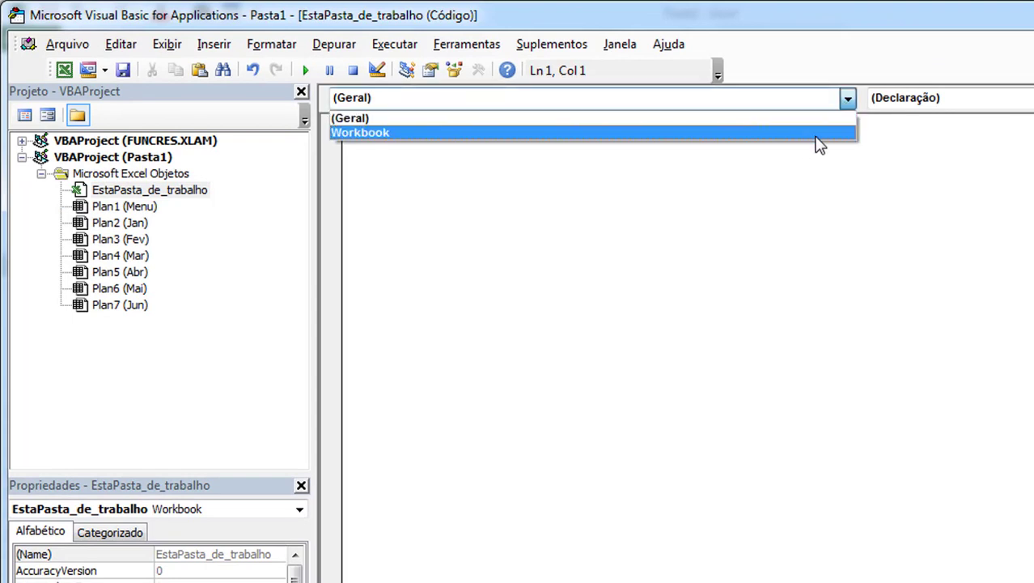
left_click(804, 133)
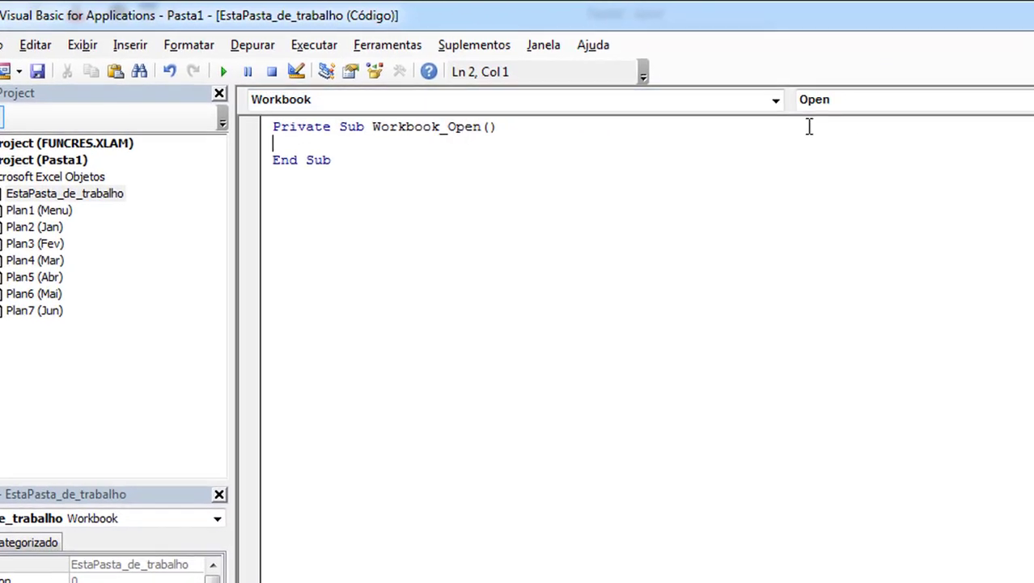
left_click(971, 106)
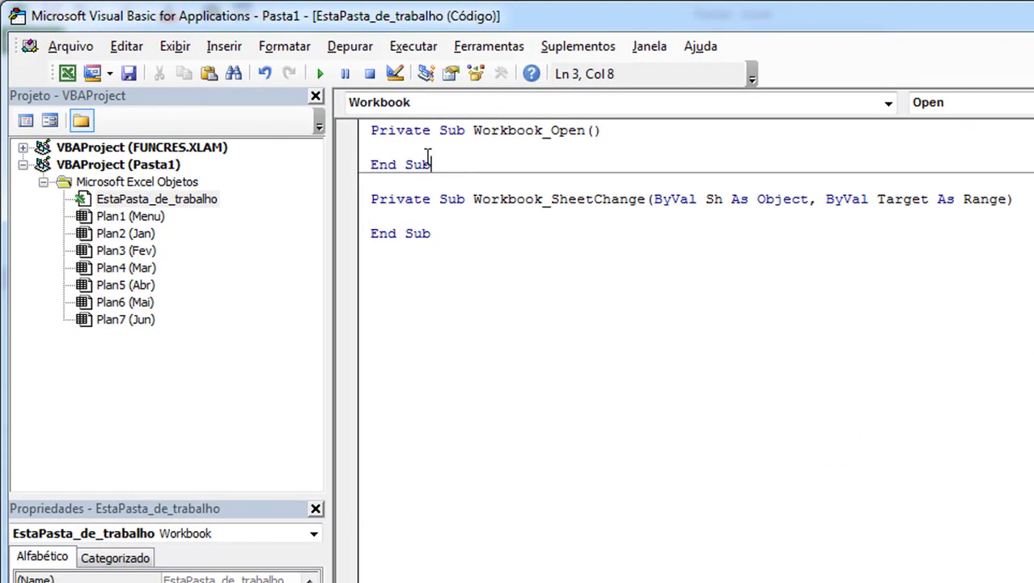
left_click_drag(421, 164, 356, 132)
key("Delete")
Step: Paste the check that selects sheet Jan when Menu!B3 equals "Janeiro", with an Else
left_click(401, 179)
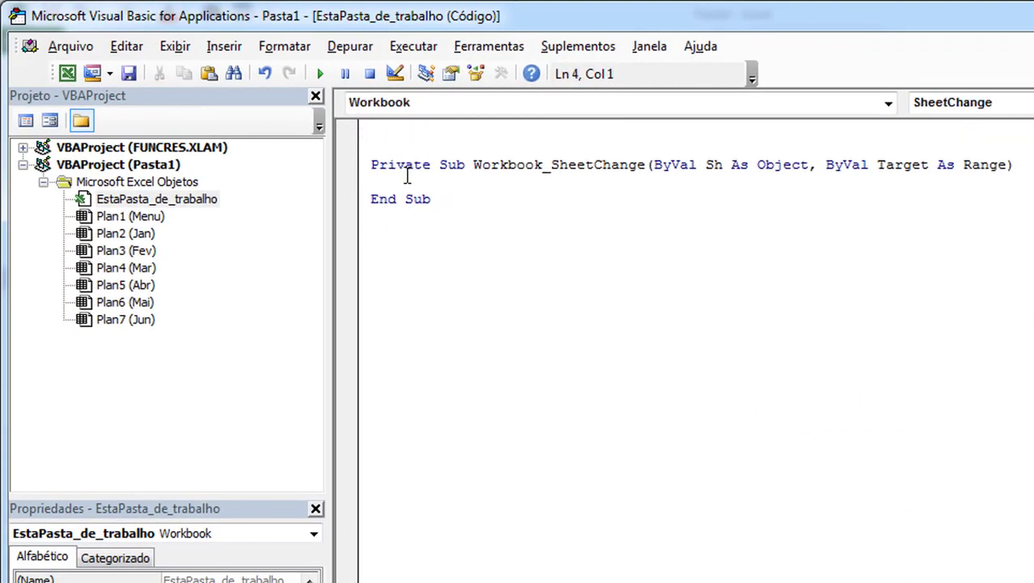
key("Return")
key("Return")
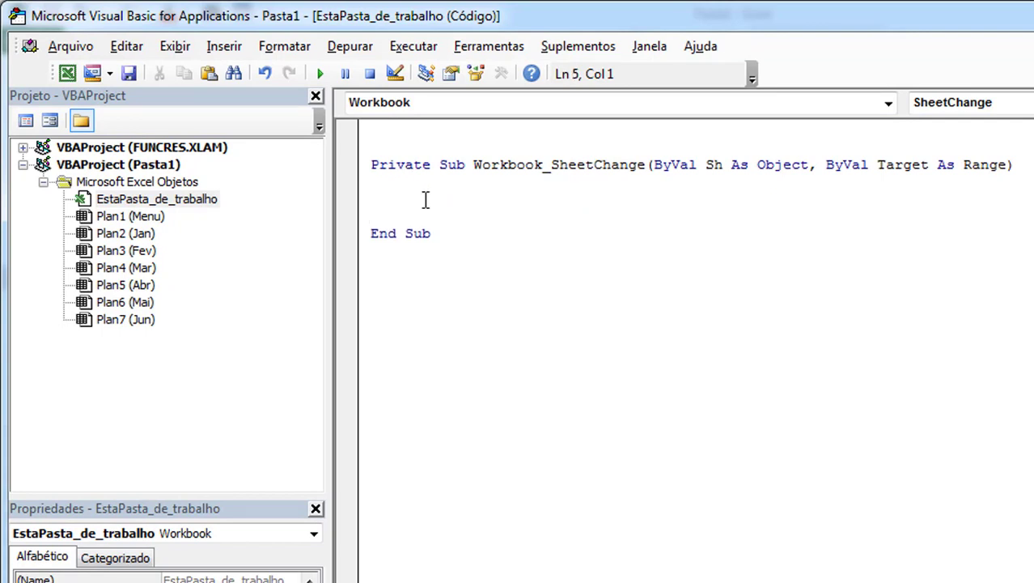
type("If Sheets(\"Menu\").Range(\"B3\").Value = \"Janeiro\" Then Worksheets(\"Jan\").Select Else")
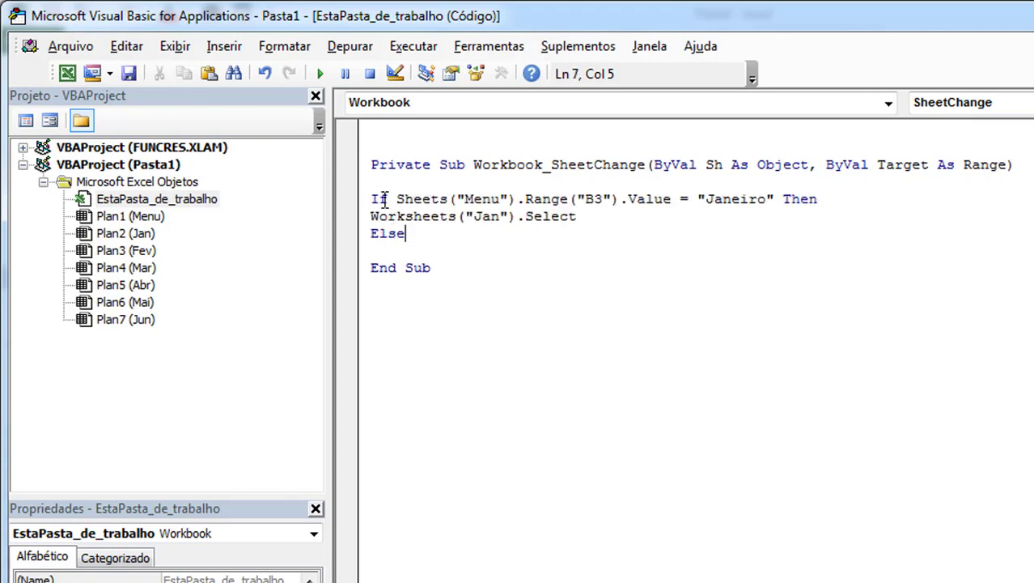
left_click_drag(396, 199, 510, 199)
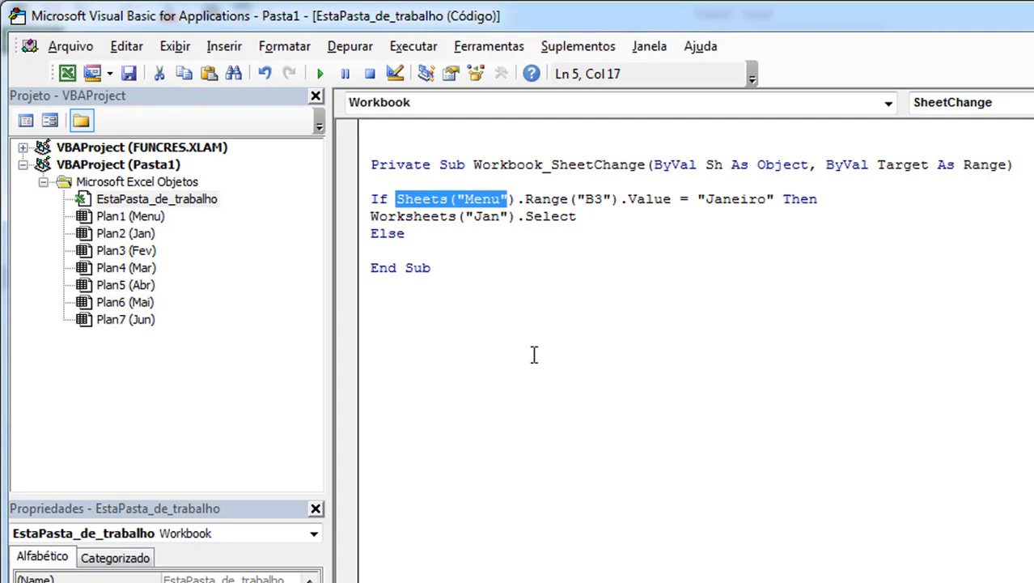
left_click_drag(526, 199, 618, 198)
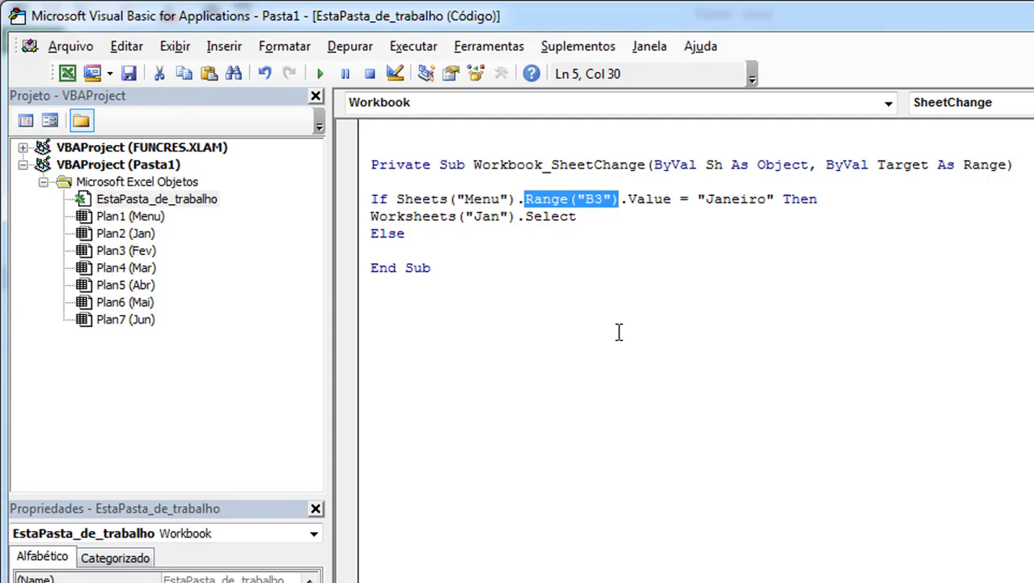
left_click_drag(673, 198, 526, 198)
left_click(664, 237)
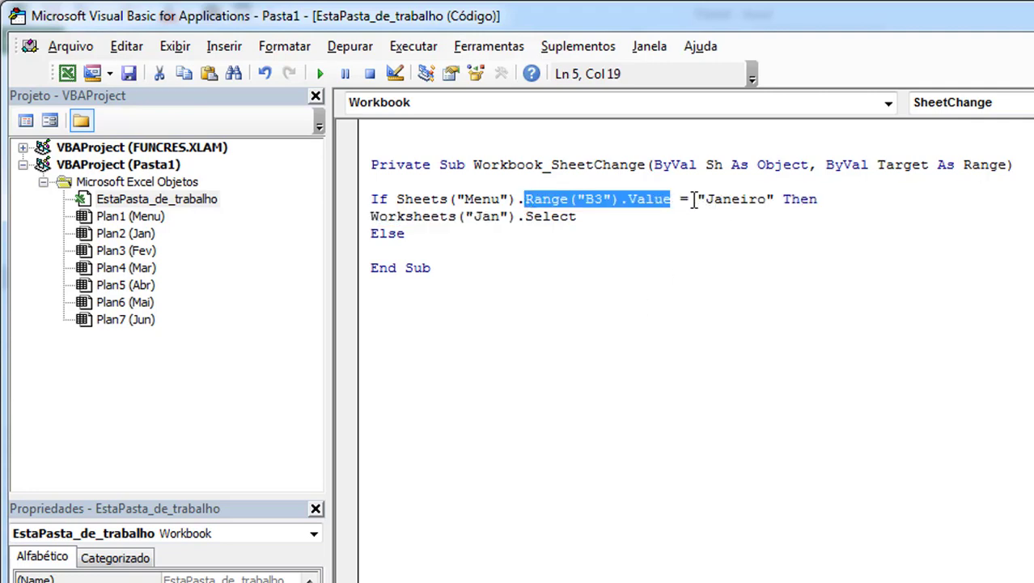
left_click_drag(697, 198, 775, 202)
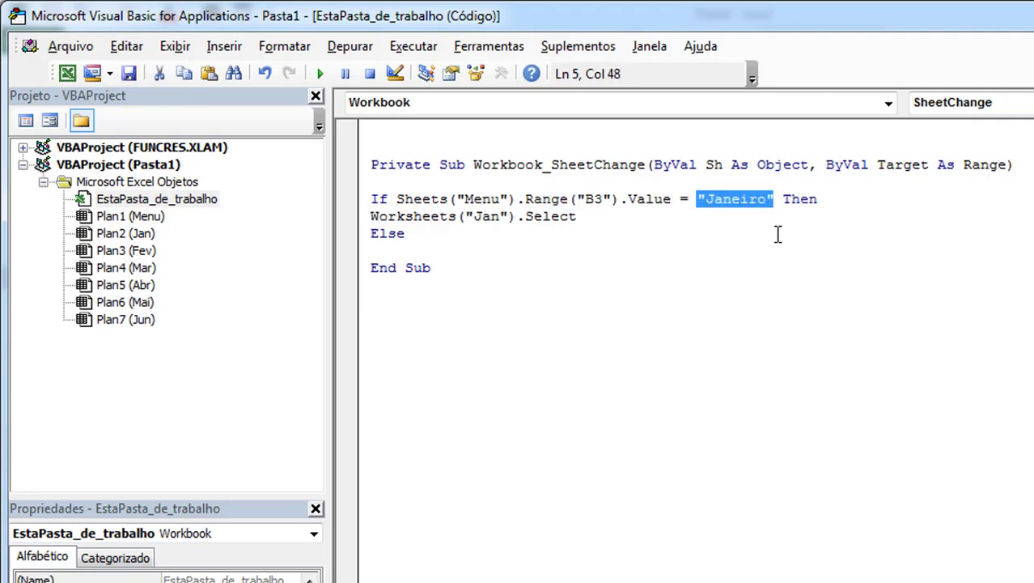
left_click_drag(604, 217, 357, 209)
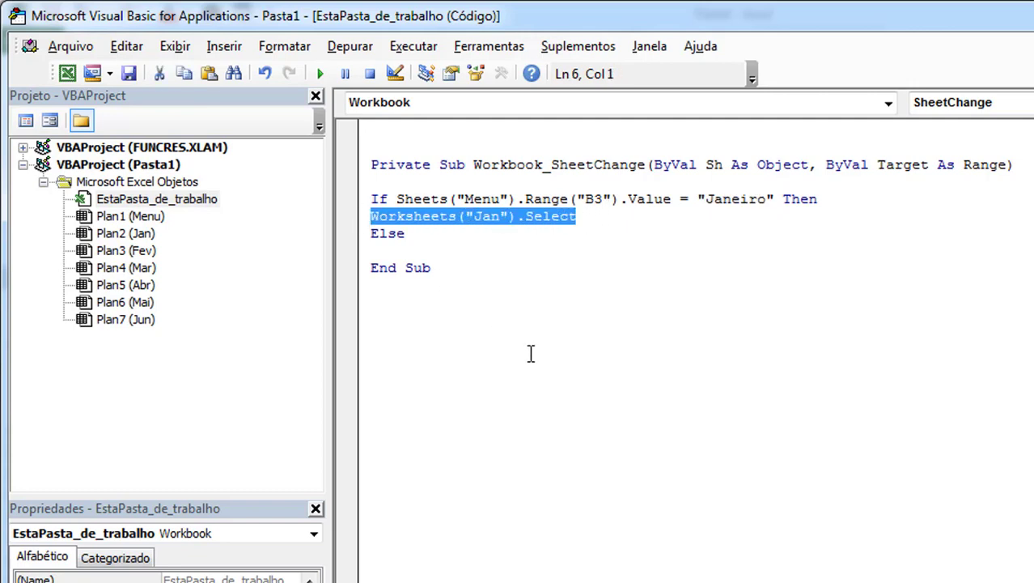
left_click(431, 238)
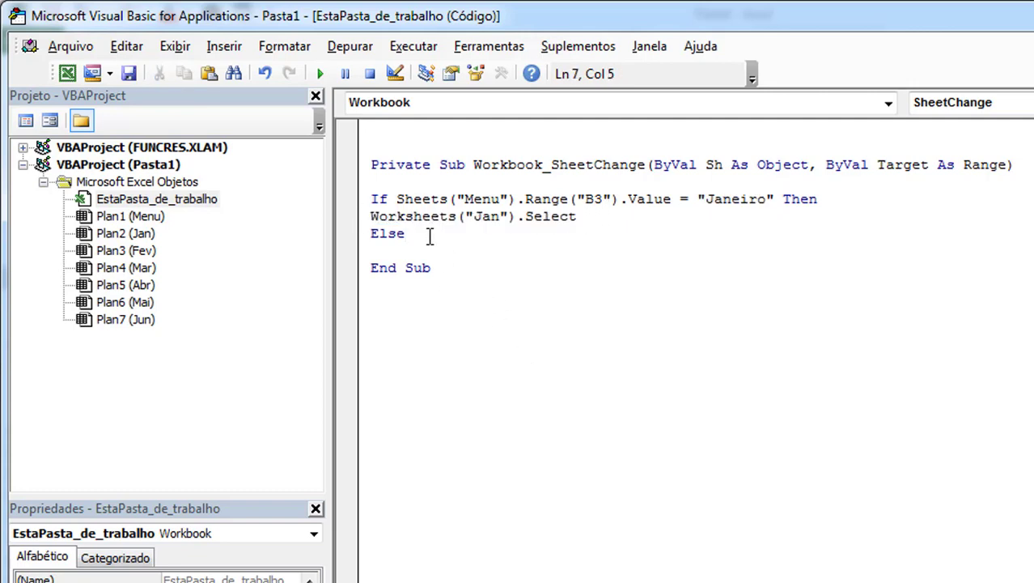
key("Return")
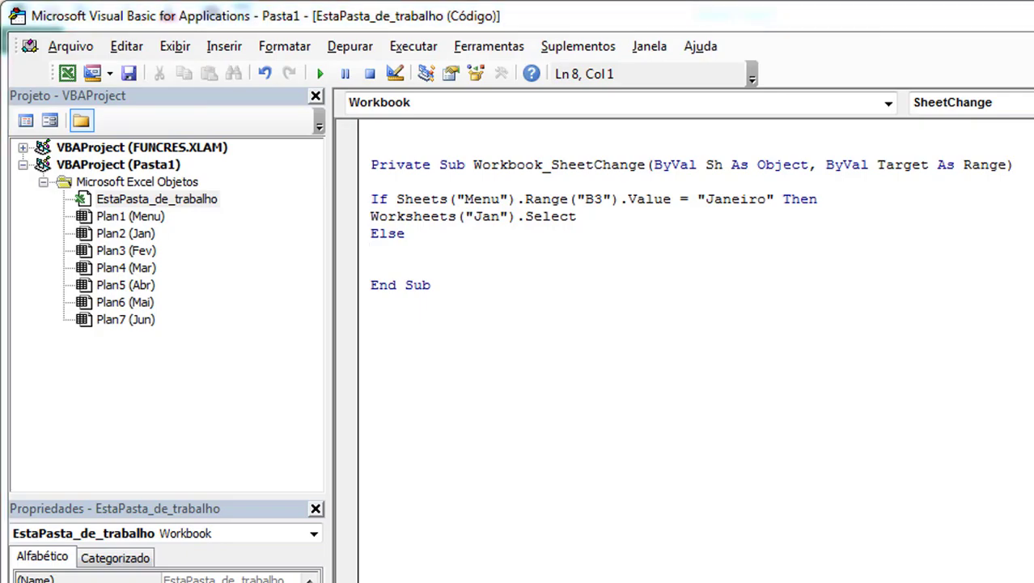
Step: Copy the Fevereiro through Junho branches from the notes and paste them below Else
key("alt+Tab")
left_click_drag(63, 412, 3, 111)
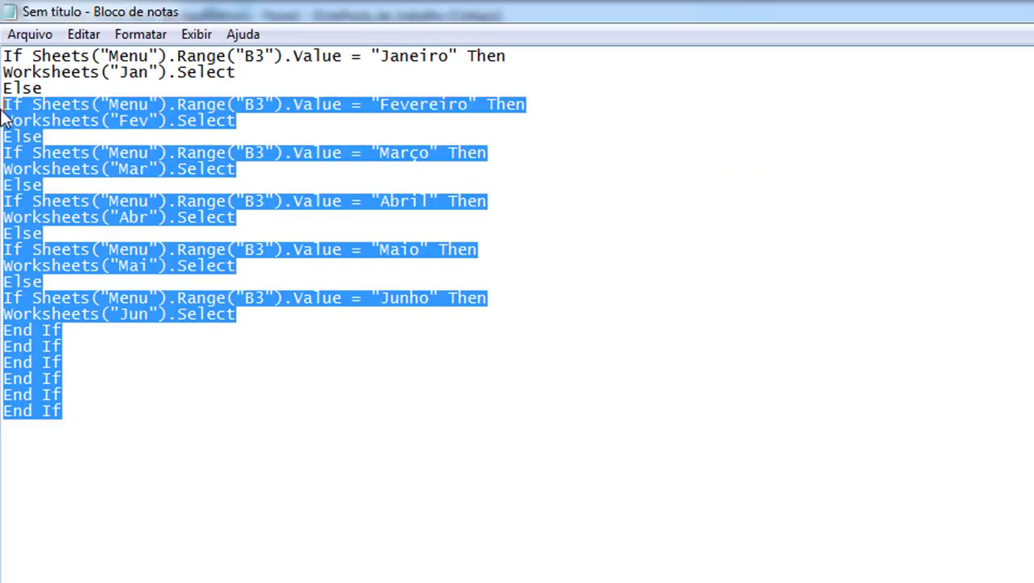
key("alt+Tab")
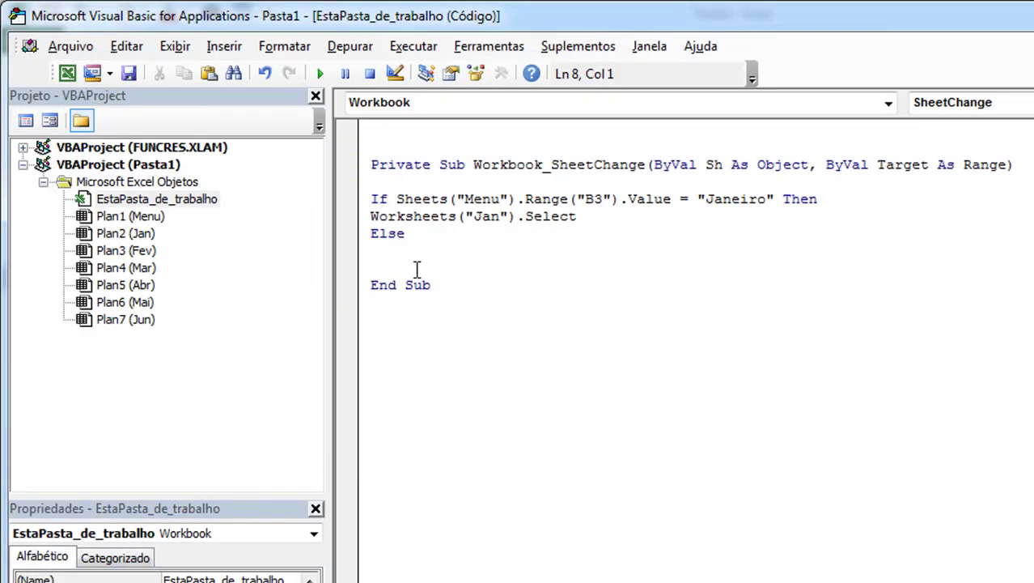
key("ctrl+v")
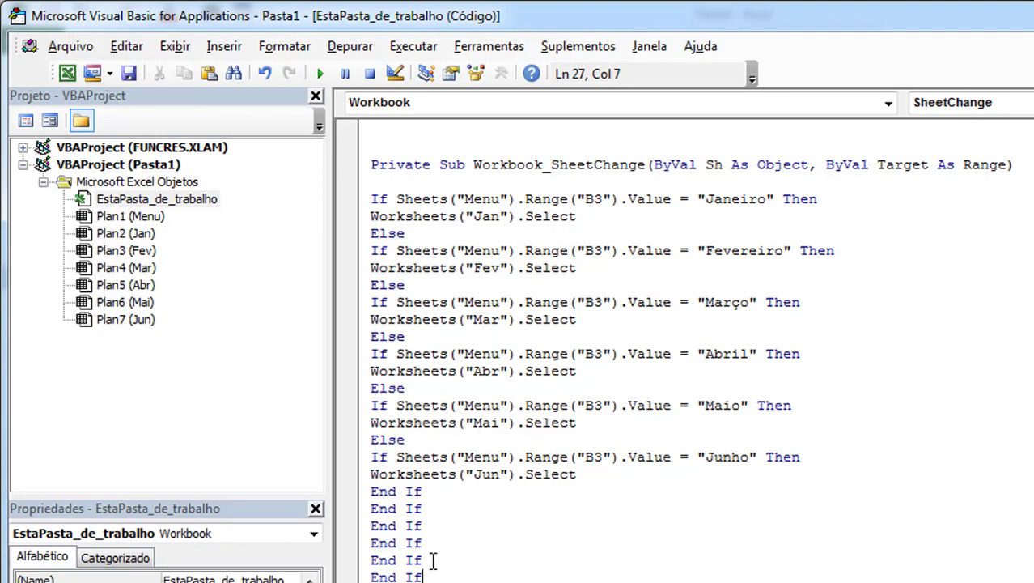
Step: Review the pasted Fevereiro, Março, Abril, Maio and Junho branches, then return to Excel
left_click(576, 250)
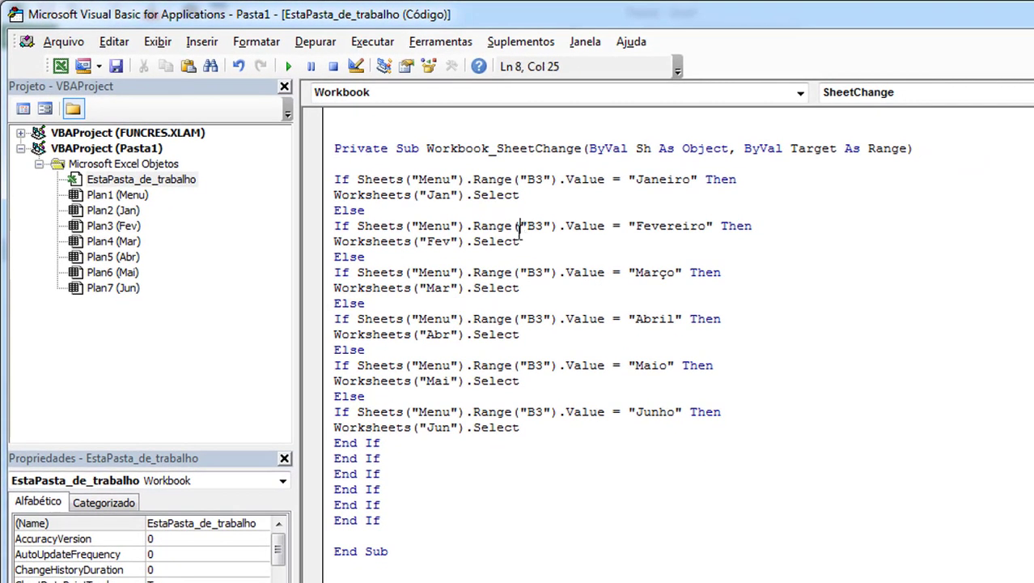
left_click_drag(520, 241, 366, 212)
left_click_drag(519, 288, 328, 281)
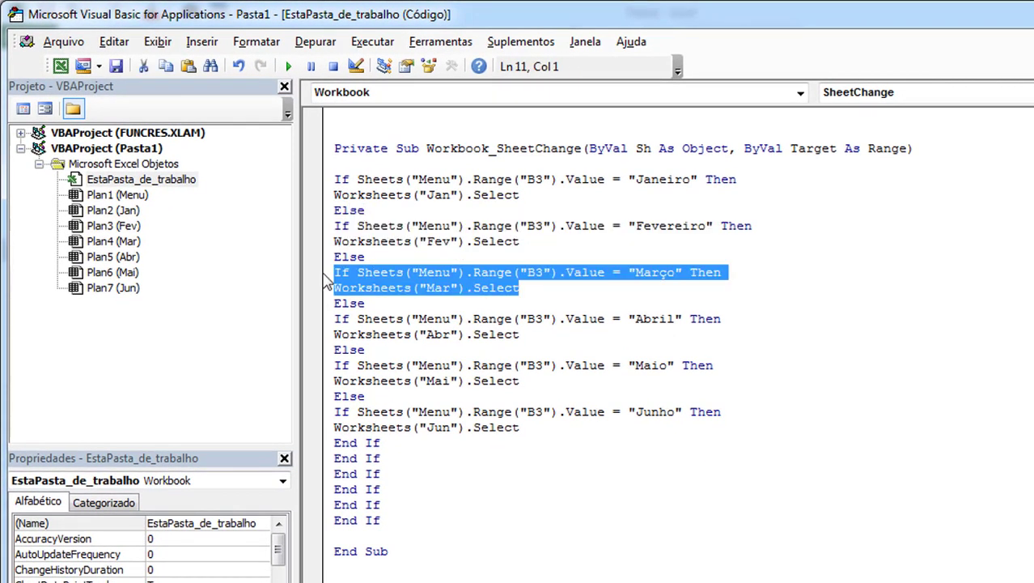
left_click_drag(519, 334, 334, 319)
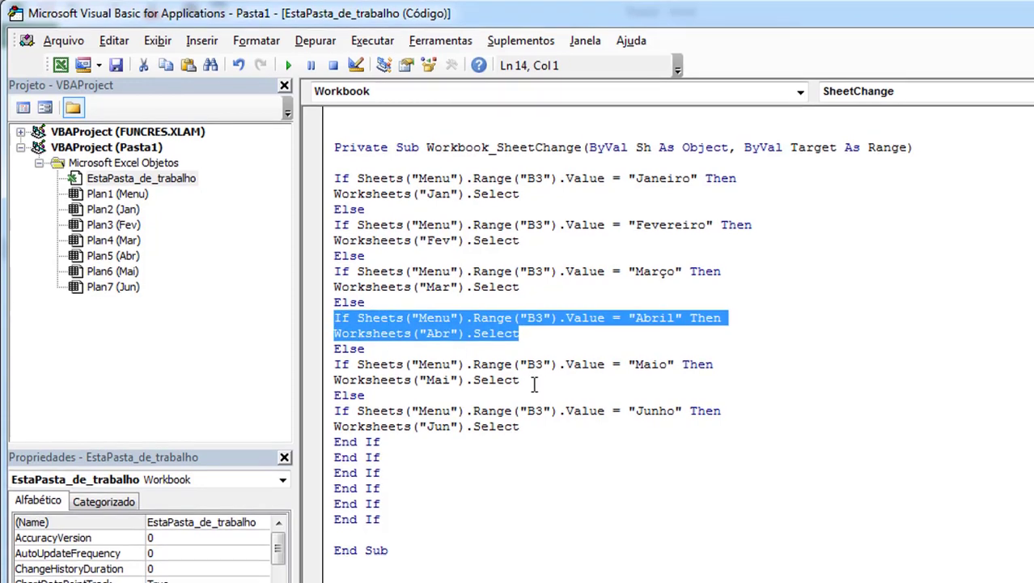
left_click_drag(519, 381, 335, 353)
left_click_drag(334, 282, 332, 293)
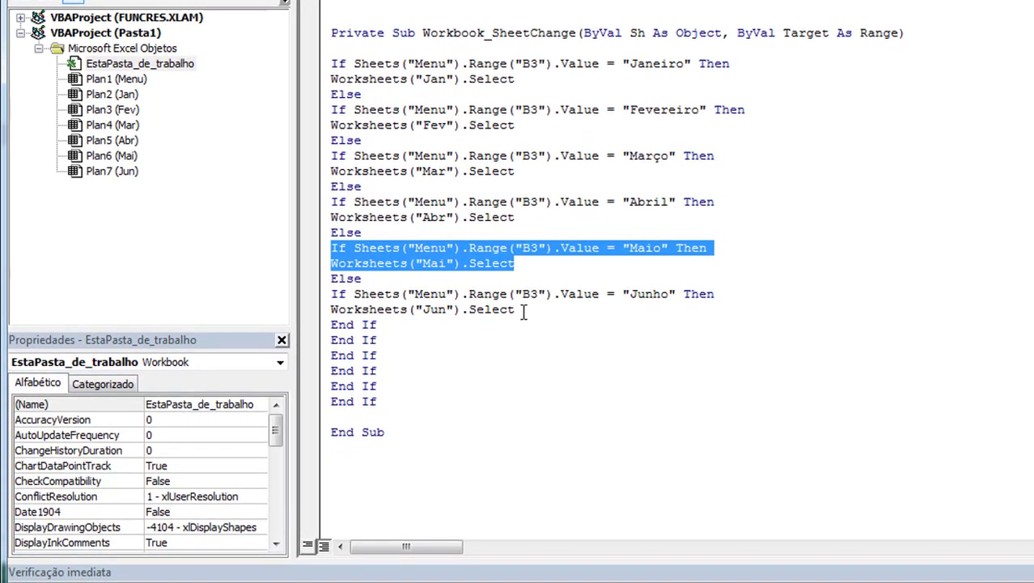
left_click_drag(524, 313, 330, 292)
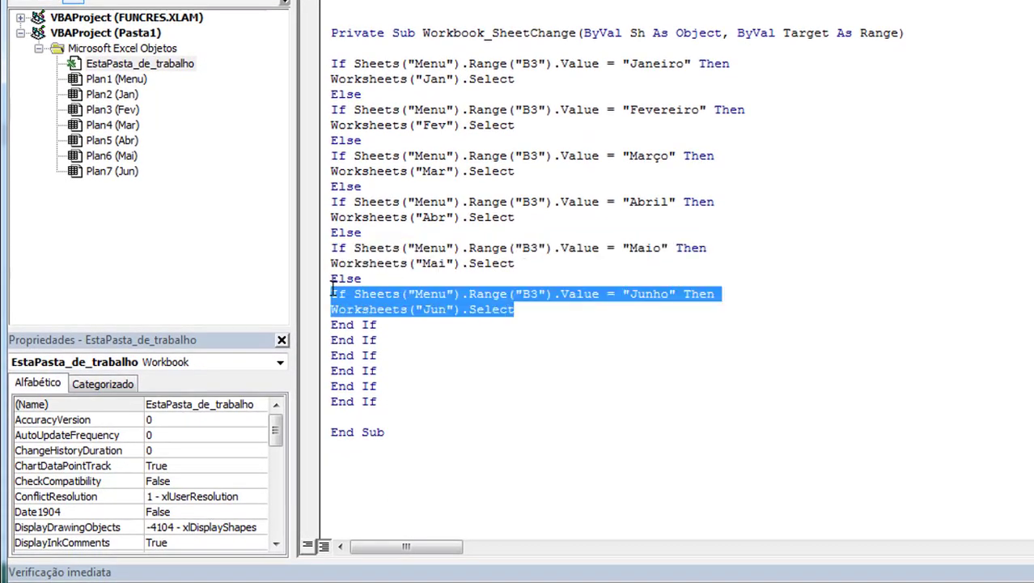
left_click(496, 335)
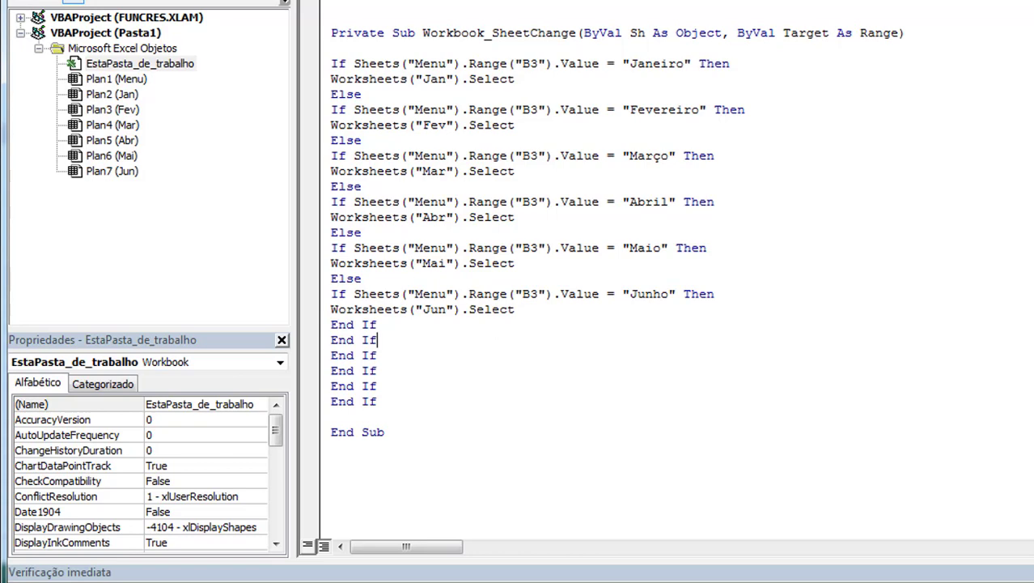
key("alt+F11")
Step: Test the B3 dropdown with Janeiro, Março and Fevereiro, returning to Menu after each jump
left_click(188, 137)
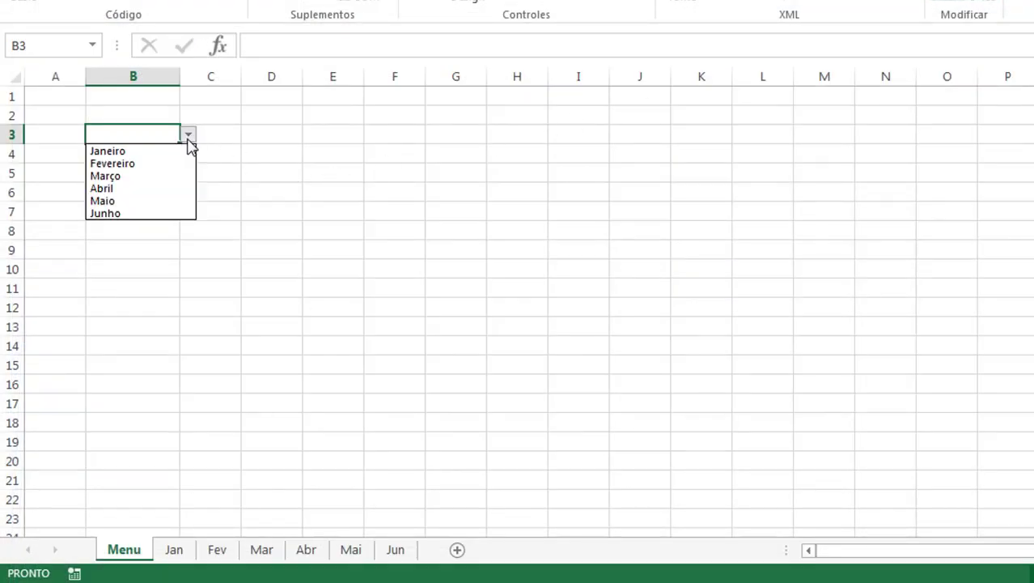
left_click(176, 150)
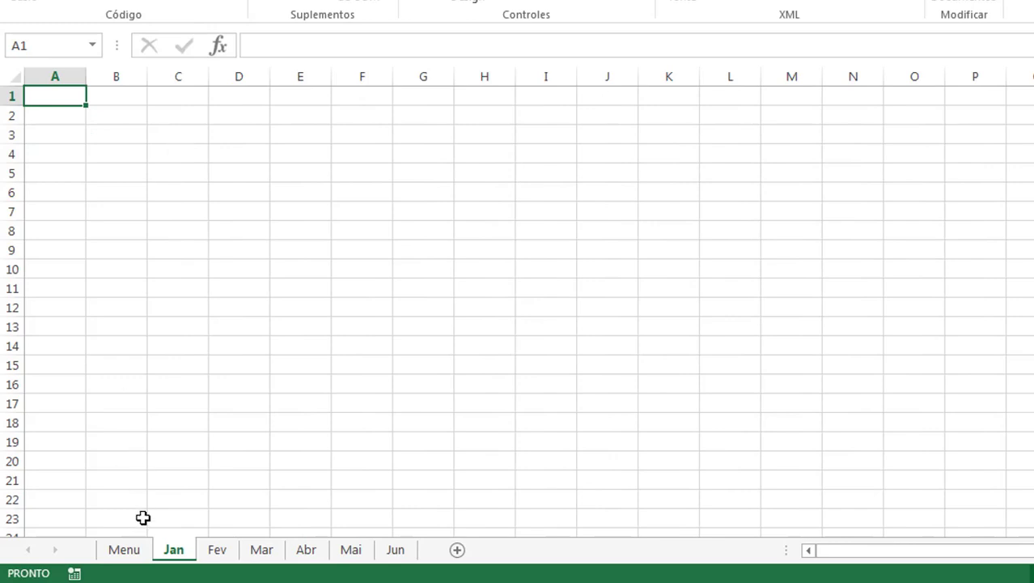
left_click(128, 551)
left_click(187, 136)
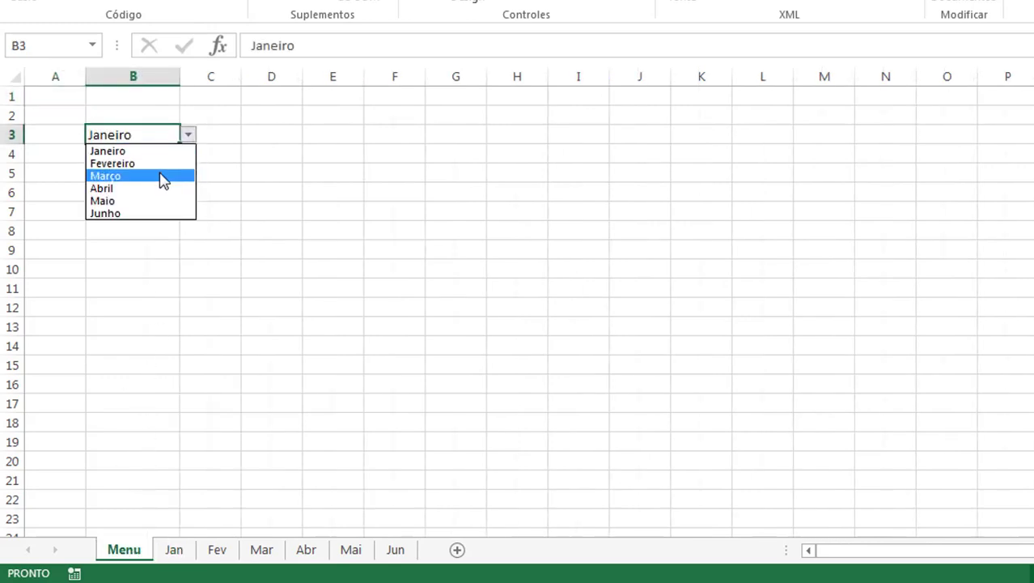
left_click(160, 176)
left_click(136, 554)
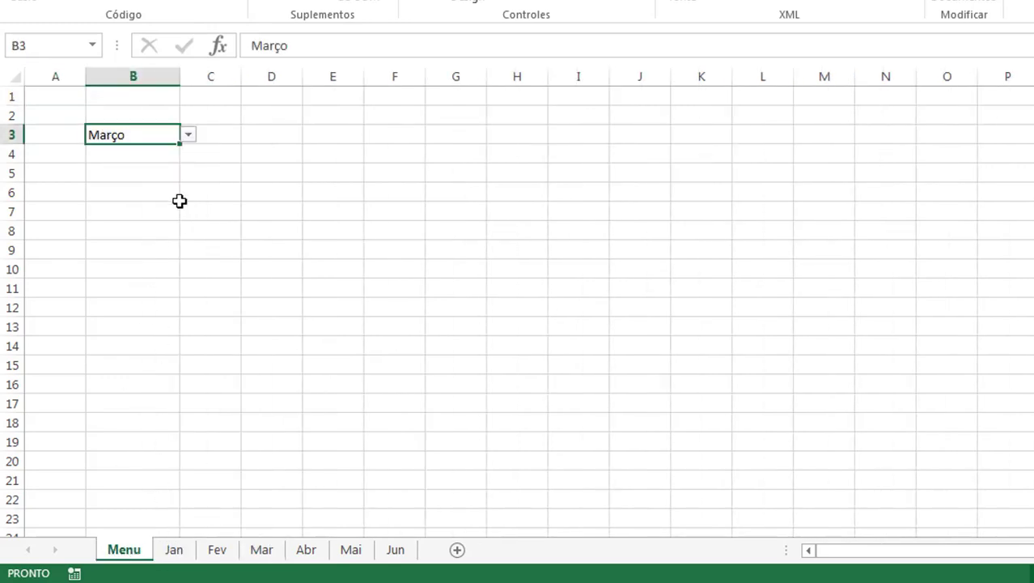
left_click(189, 136)
left_click(167, 164)
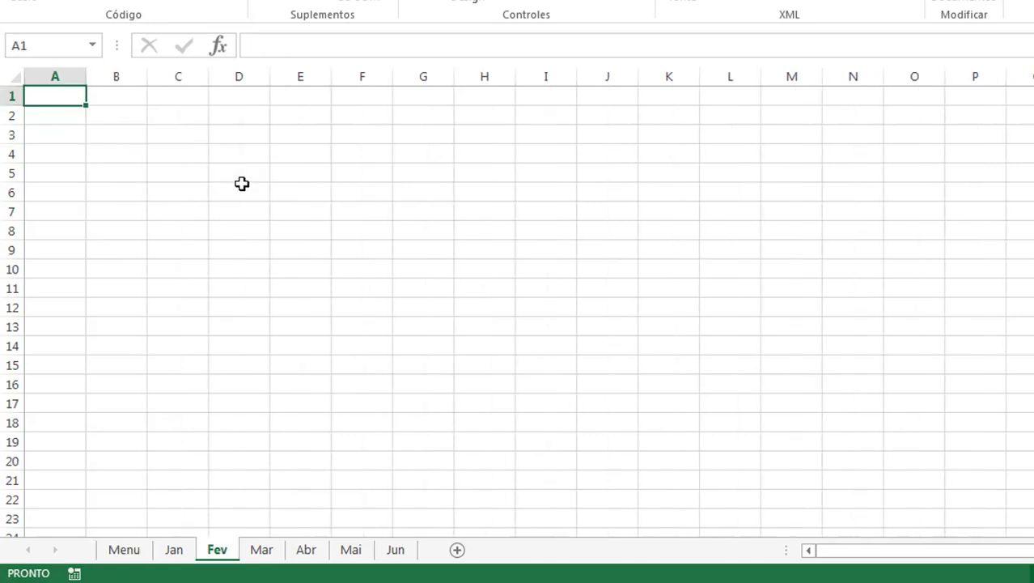
left_click(134, 553)
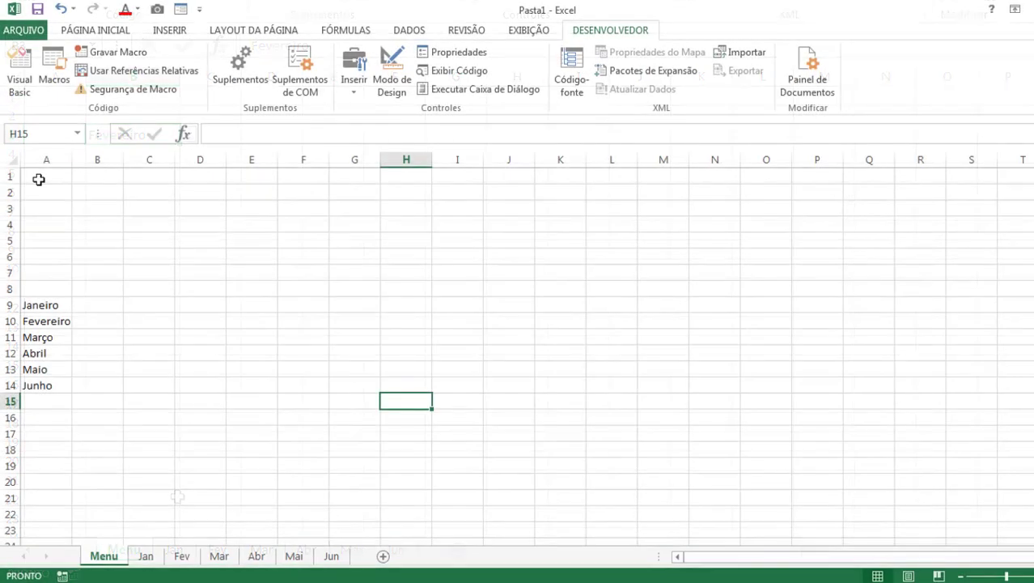
left_click(41, 178)
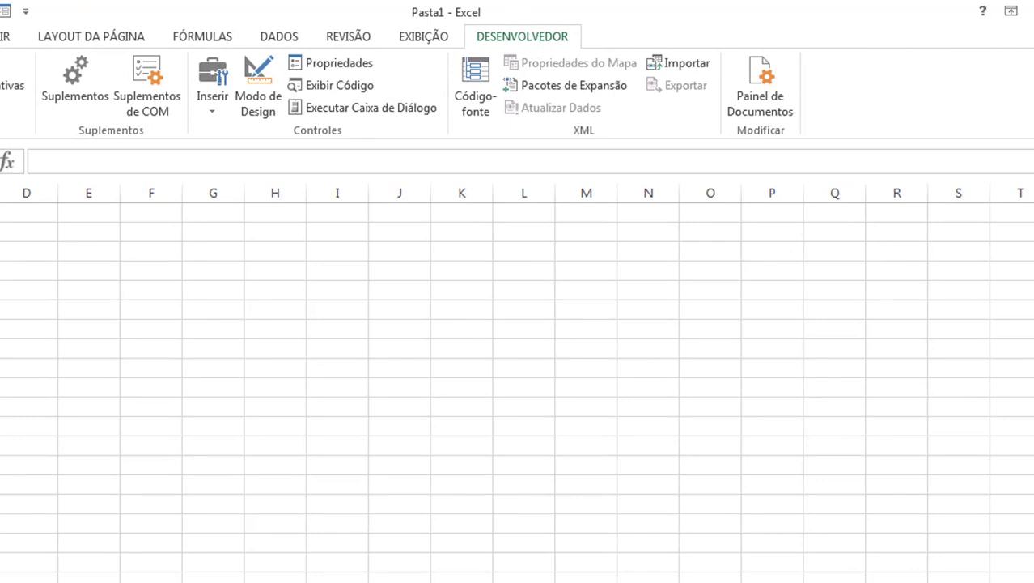
Step: Draw a combo box form control at A3:B3, move it into row 2, and open Formatar controle
left_click(212, 95)
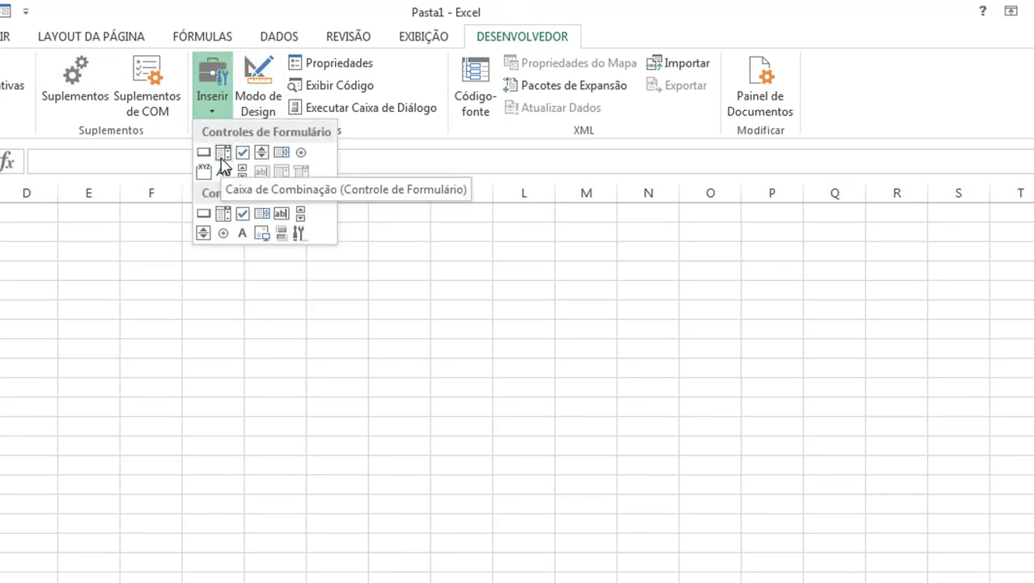
left_click(222, 162)
left_click_drag(33, 246, 149, 258)
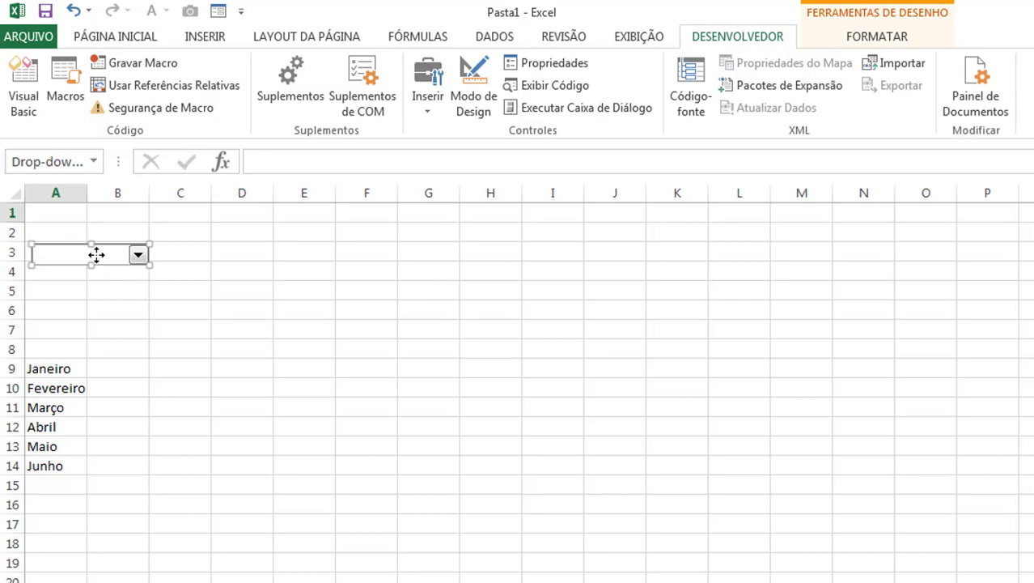
left_click_drag(98, 256, 92, 233)
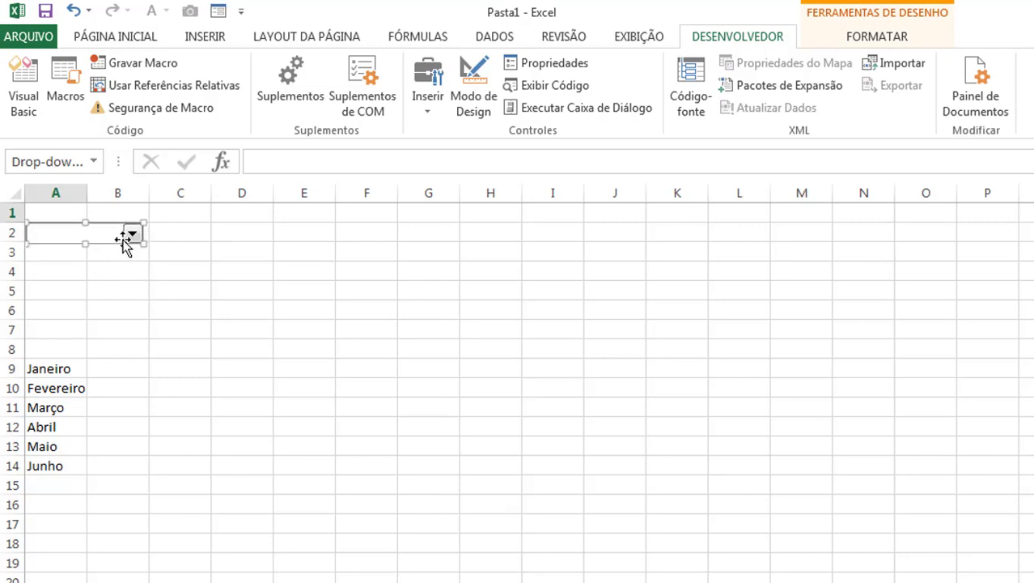
right_click(127, 237)
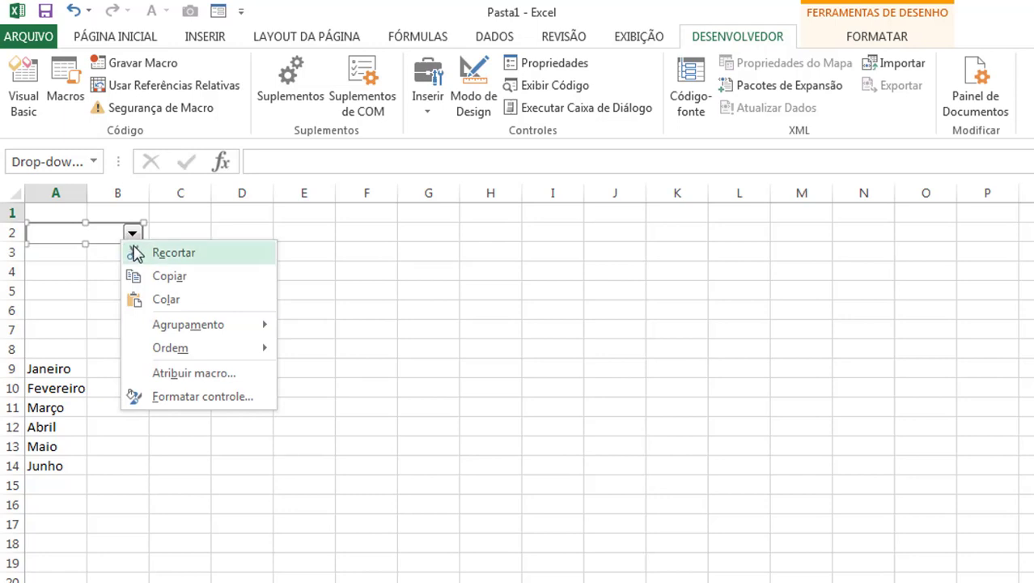
left_click(194, 397)
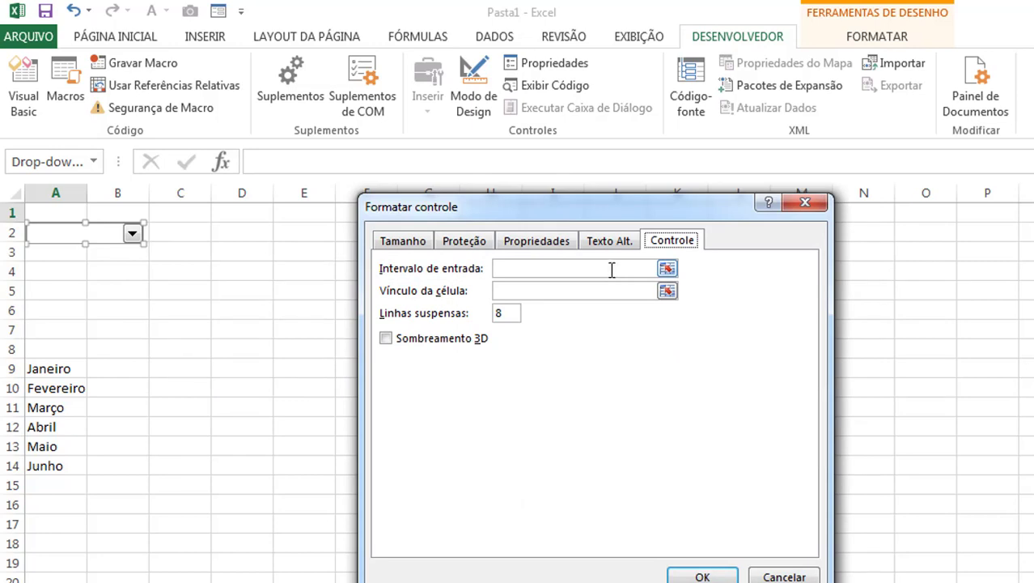
Step: Set the combo box input range to $A$9:$A$14 and its linked cell to $D$5
left_click(612, 269)
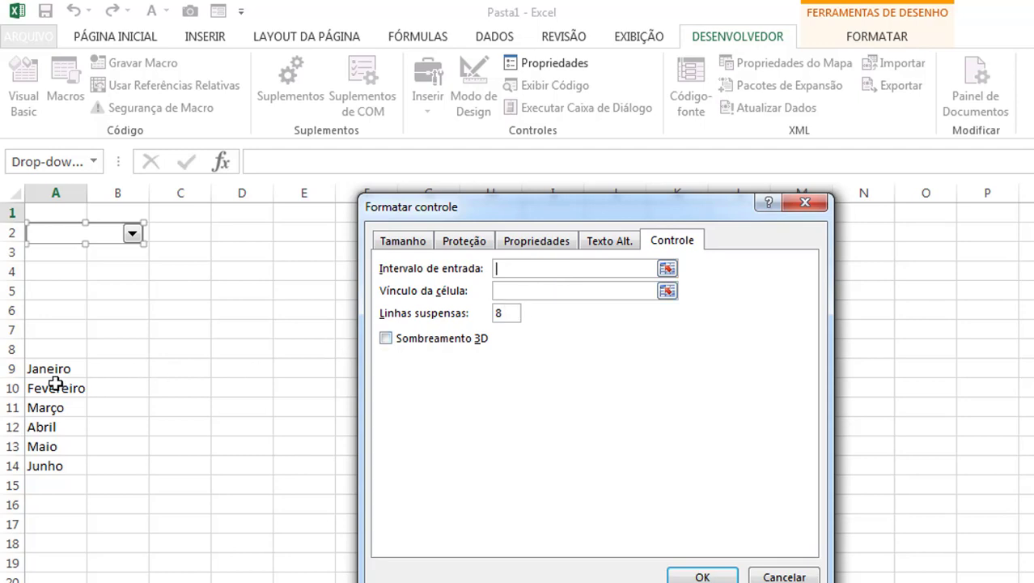
left_click_drag(50, 369, 46, 467)
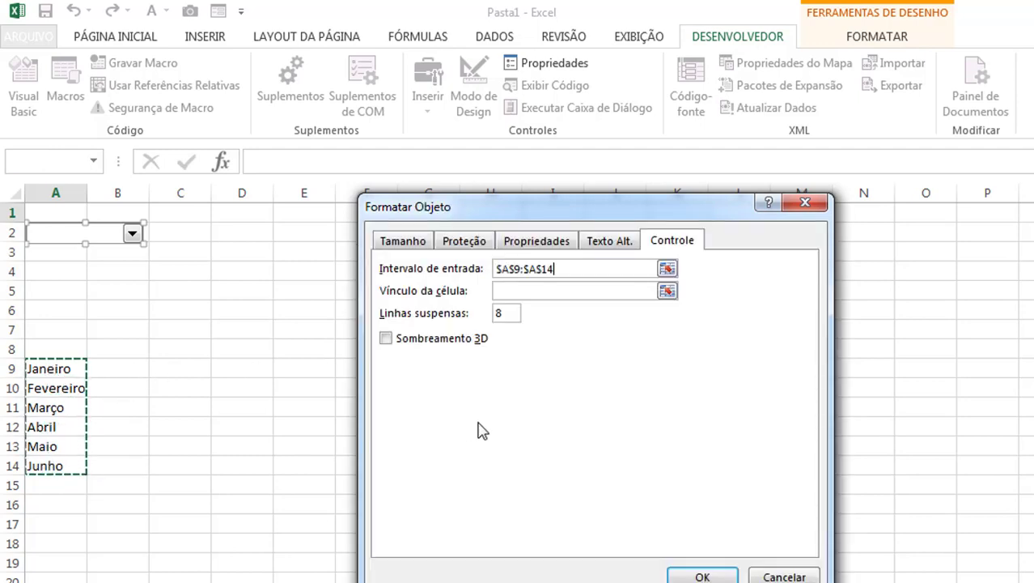
left_click(554, 292)
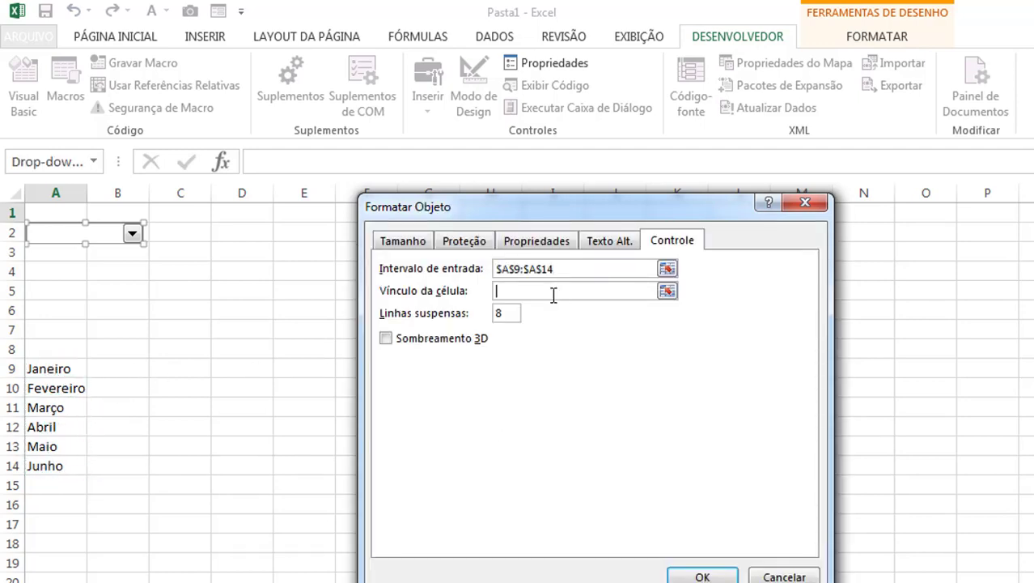
left_click(236, 287)
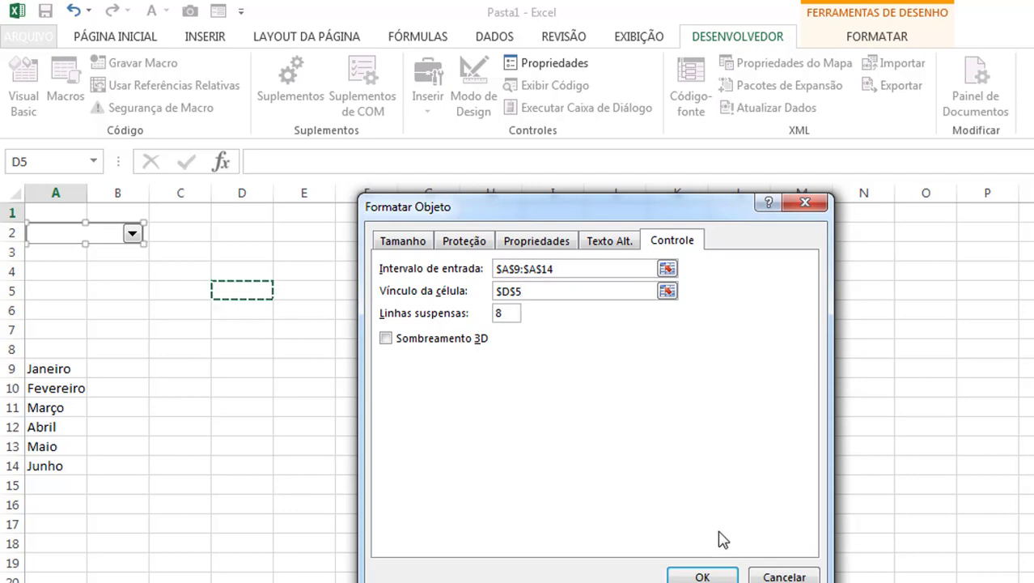
left_click(704, 577)
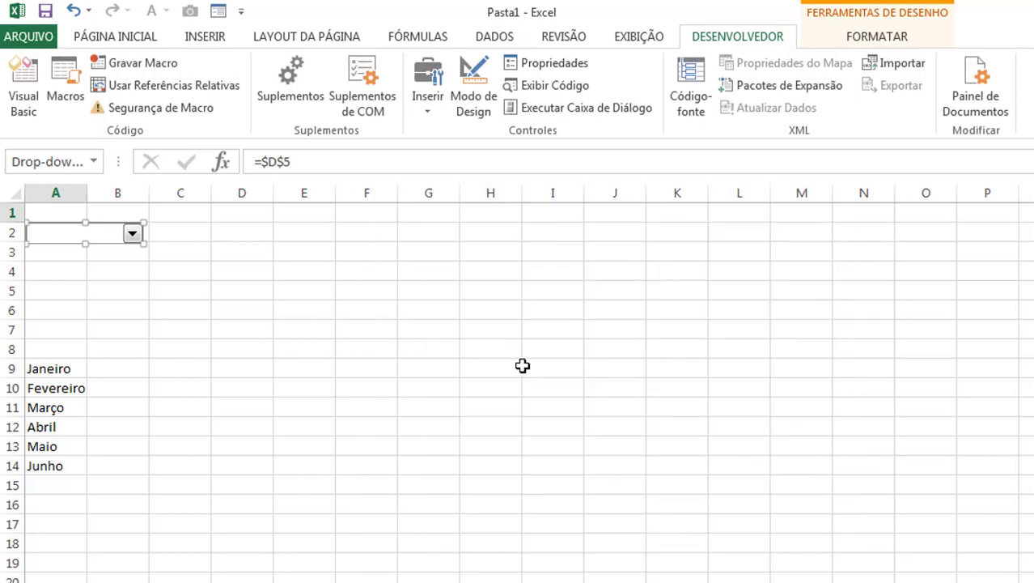
Step: Test the combo box by choosing Março, Maio, Janeiro and Fevereiro
left_click(323, 338)
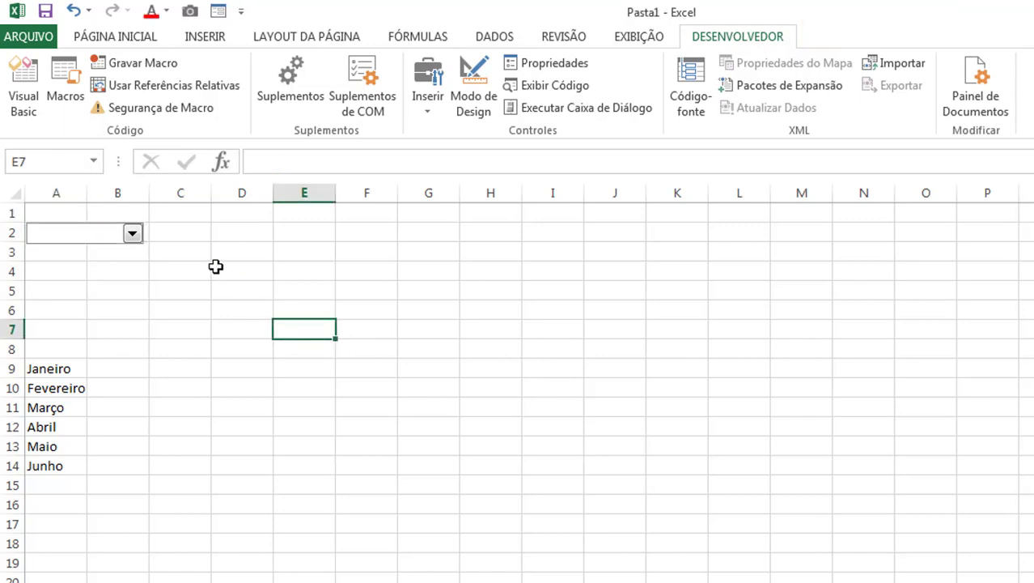
left_click(133, 235)
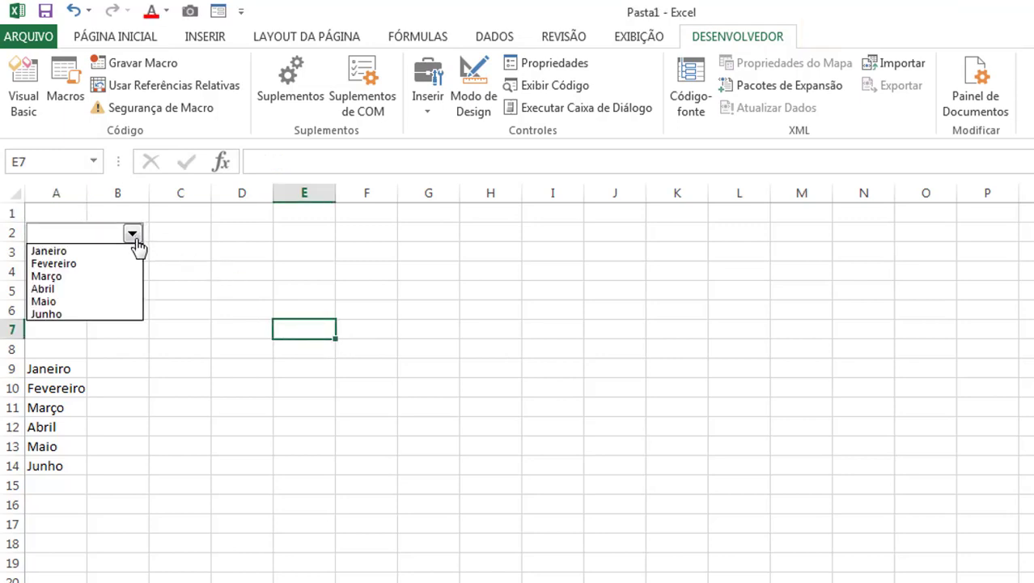
left_click(131, 276)
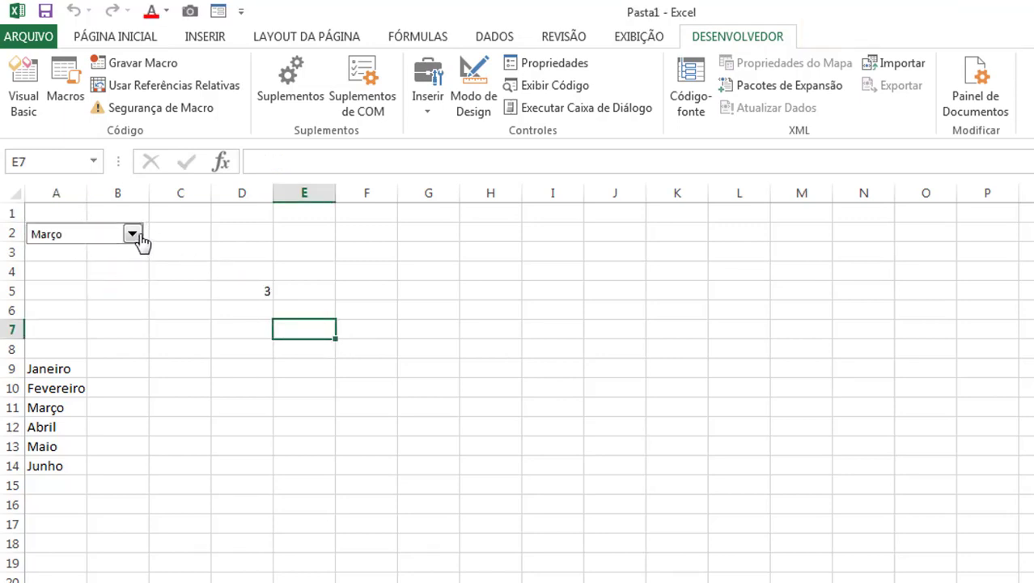
left_click(134, 233)
left_click(129, 302)
left_click(132, 235)
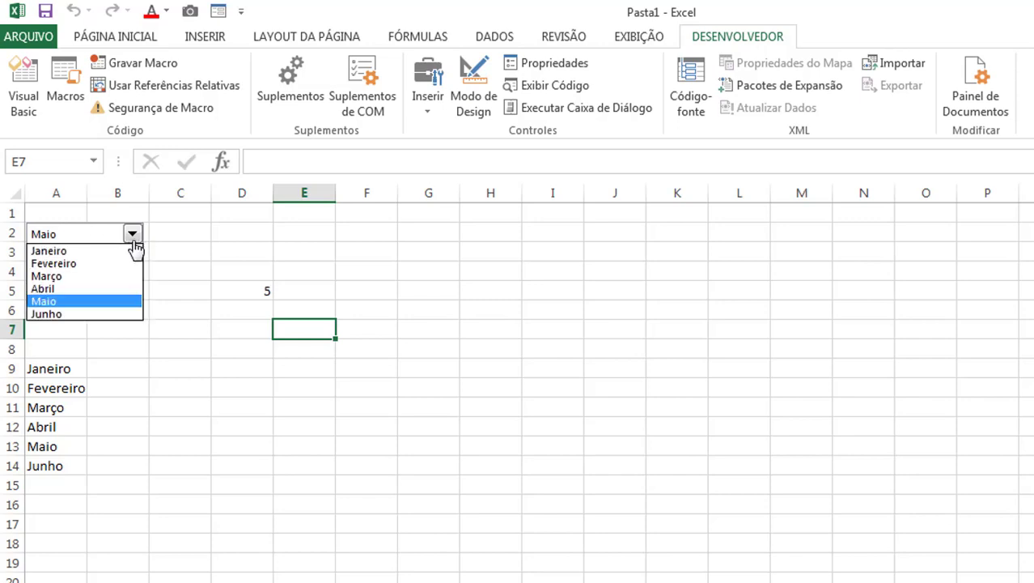
left_click(124, 250)
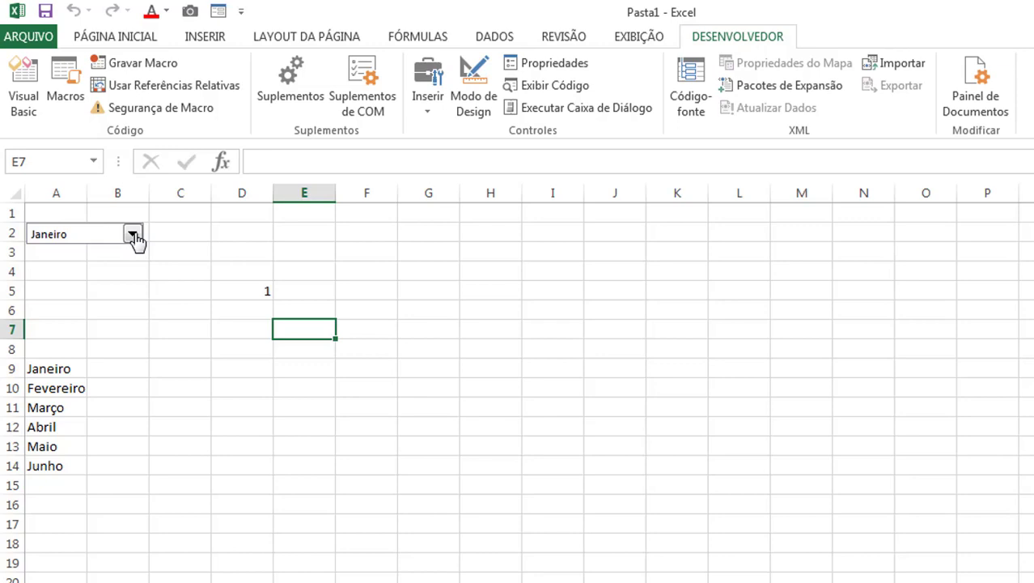
left_click(132, 235)
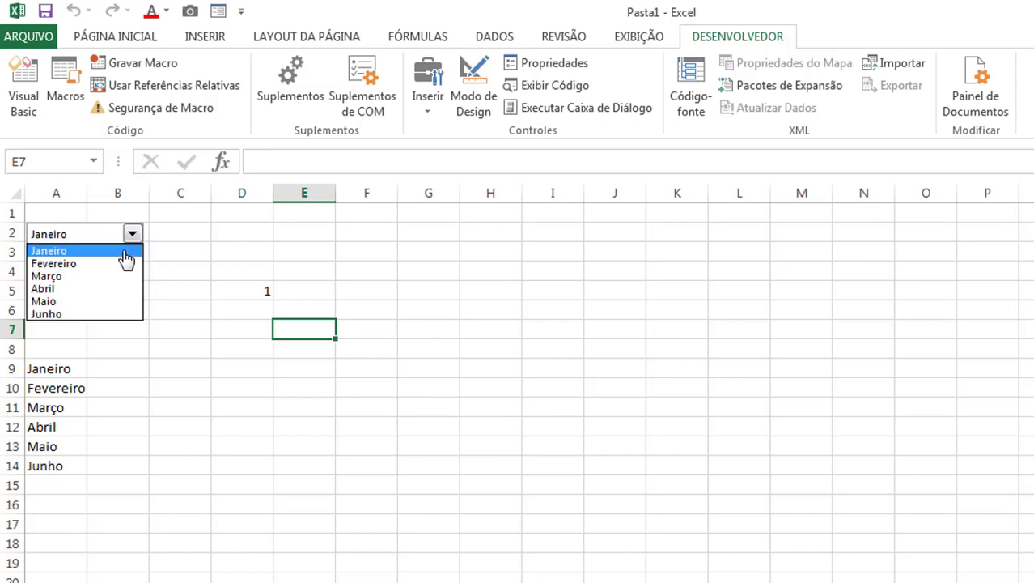
left_click(127, 257)
left_click(131, 236)
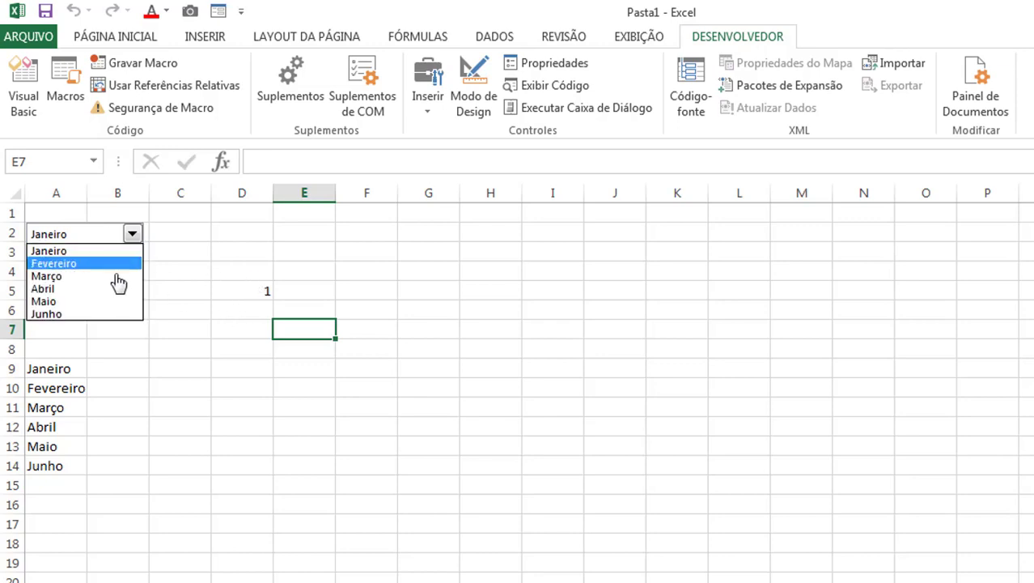
left_click(114, 264)
left_click(132, 234)
left_click(124, 265)
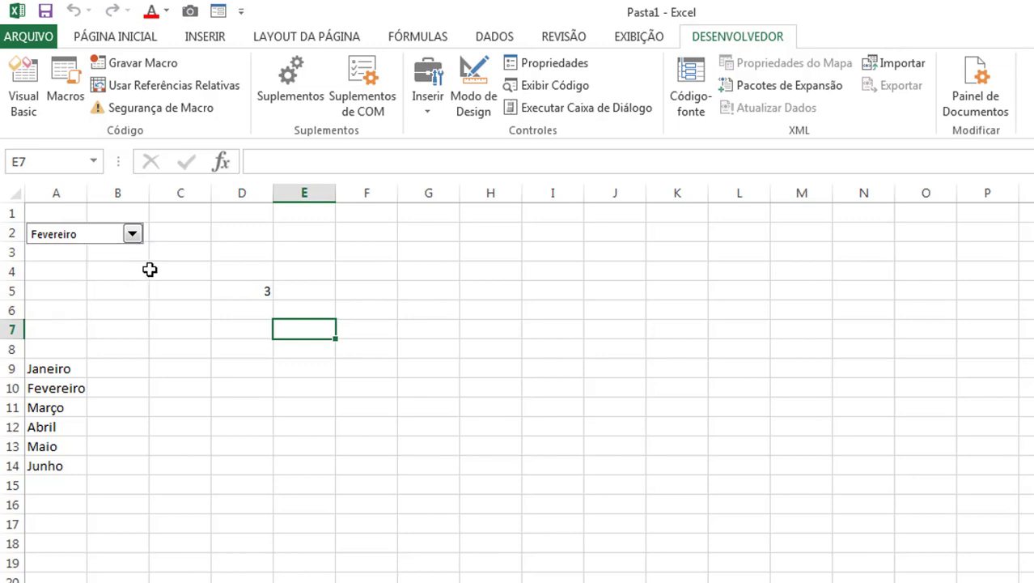
Step: Widen the month combo box and place it in row 5 beside D5
left_click(129, 287)
right_click(112, 237)
key("Escape")
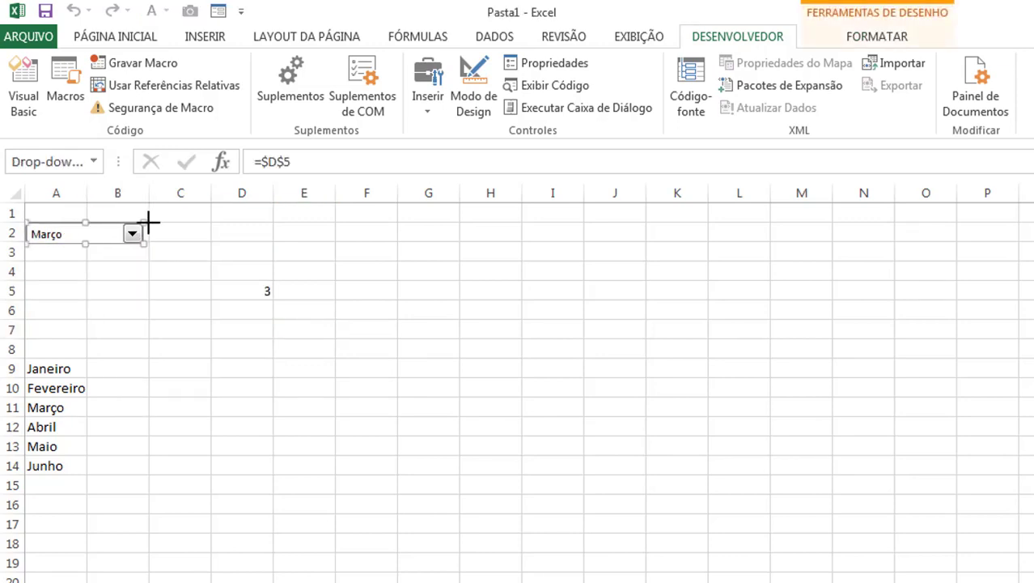
mouse_move(149, 219)
left_mouse_down()
mouse_move(166, 224)
mouse_move(161, 292)
left_mouse_up()
left_click(233, 362)
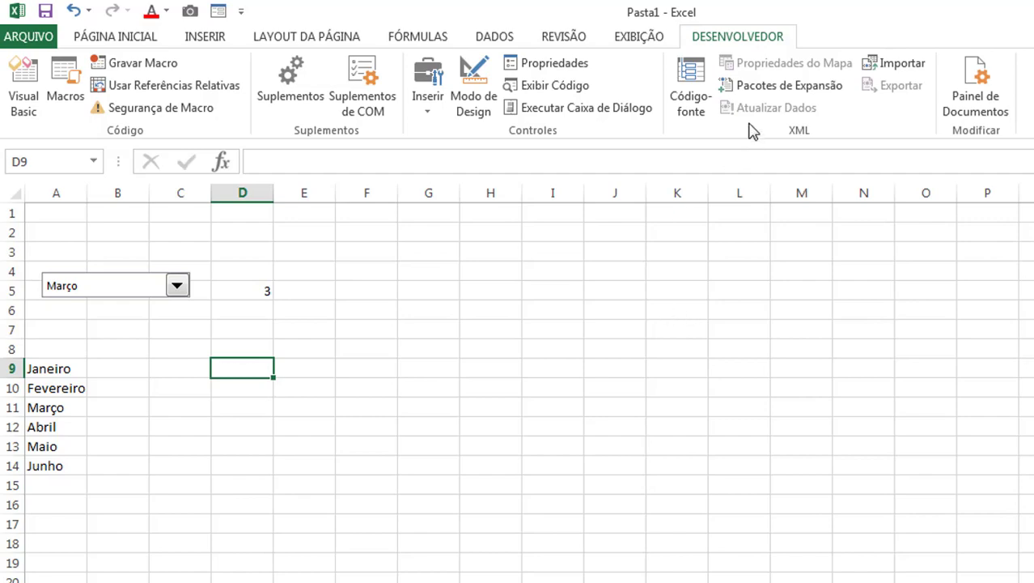
left_click(23, 89)
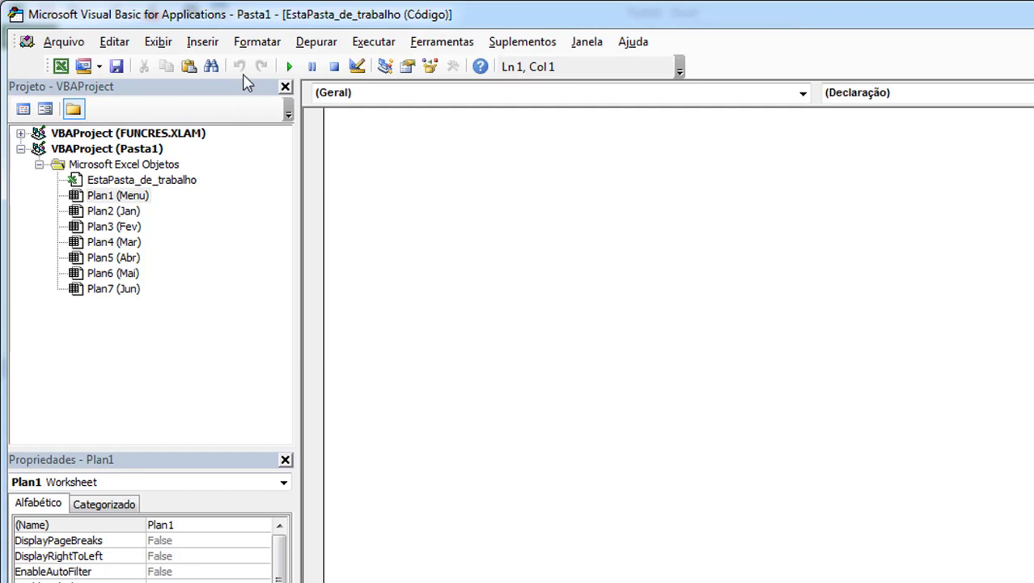
Step: Insert Módulo1 and paste the ComboBox_Hiperlink macro that selects Jan–Jun sheets from Menu!D5
left_click(203, 42)
left_click(224, 117)
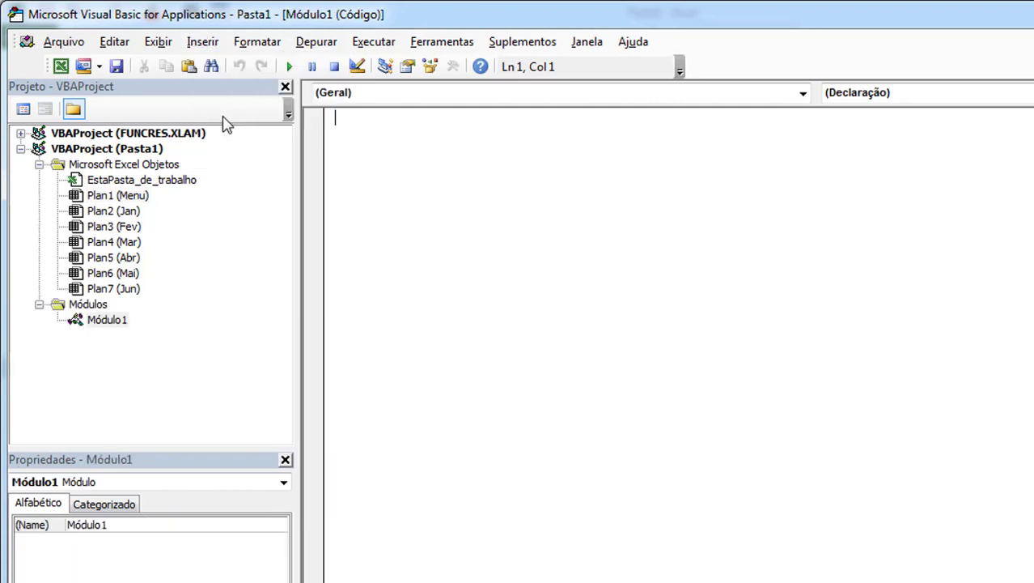
left_click(107, 320)
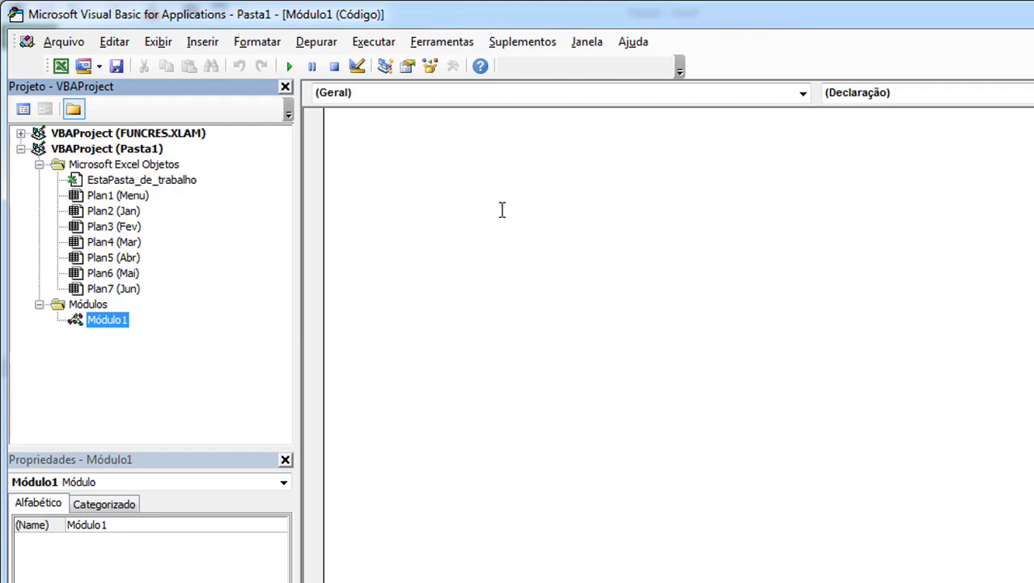
left_click(469, 183)
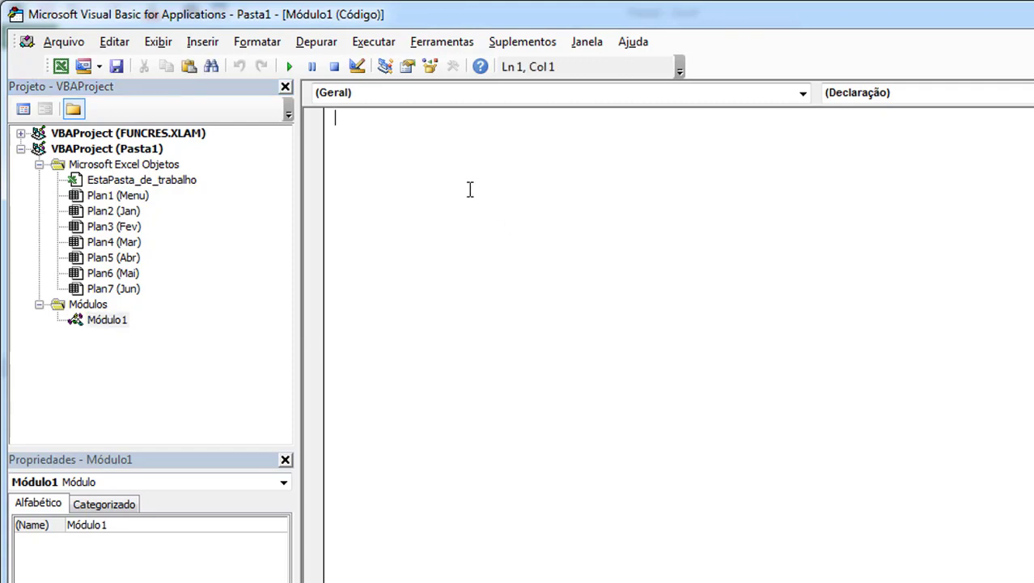
key("ctrl+v")
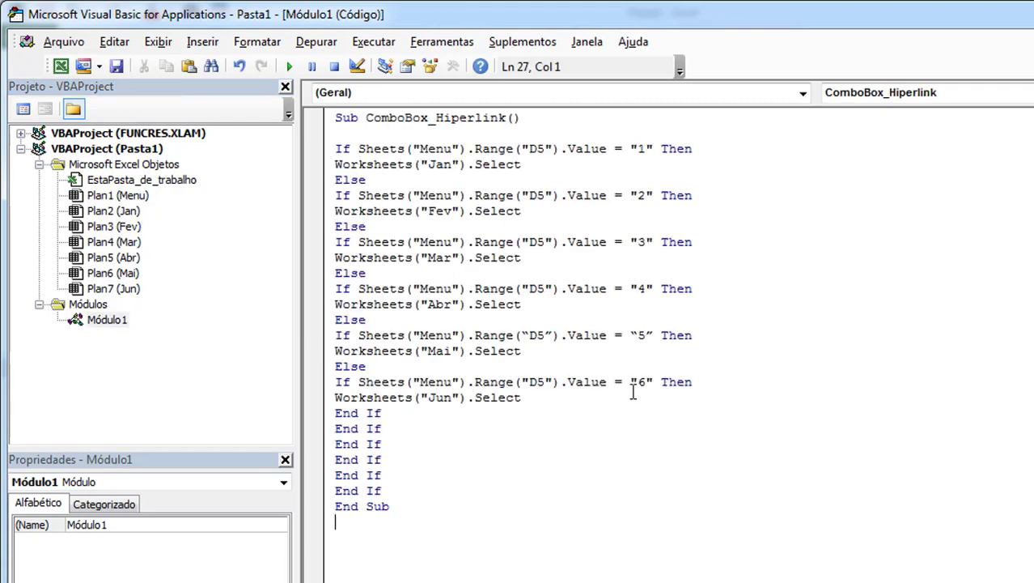
Step: Walk through the macro name, the D5 value checks and the Jan/Fev sheet lines, then return to Excel
left_click_drag(512, 118, 365, 118)
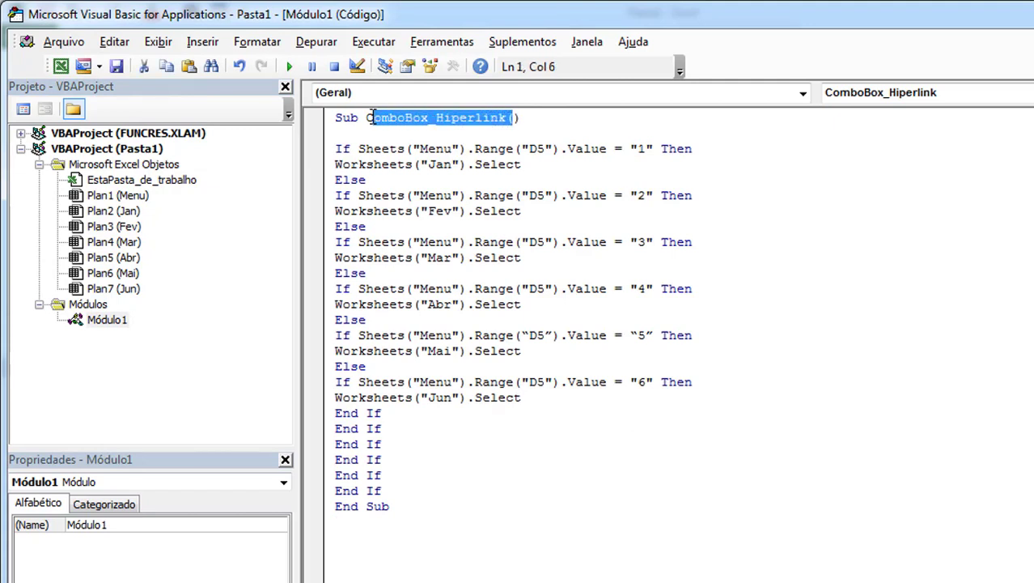
left_click(654, 459)
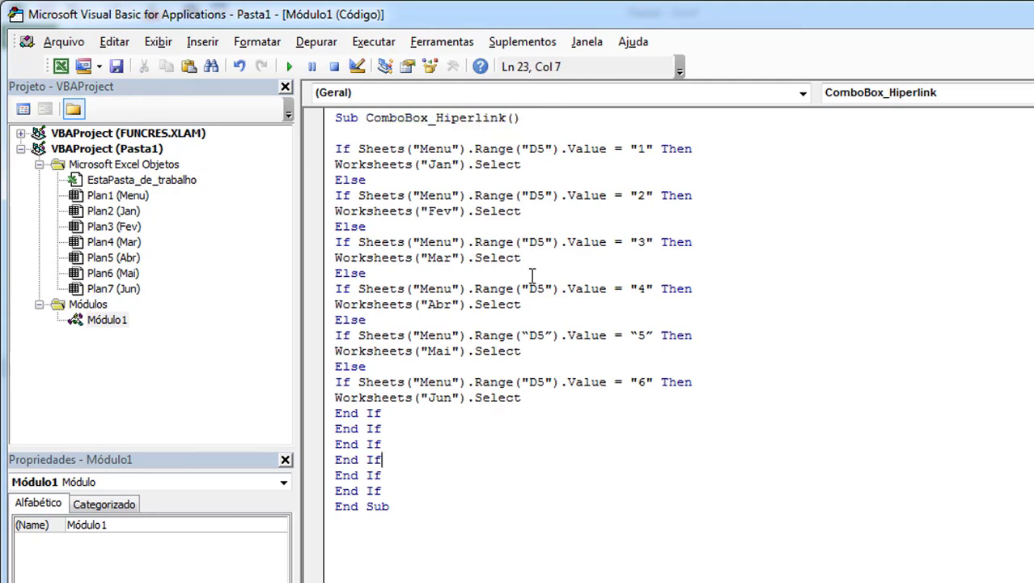
left_click_drag(525, 165, 330, 148)
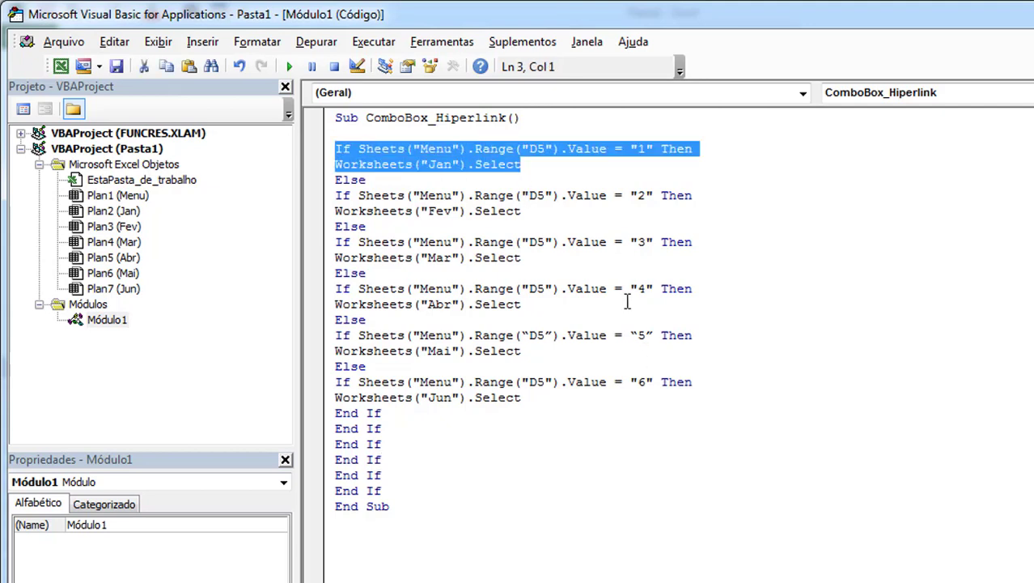
left_click(547, 167)
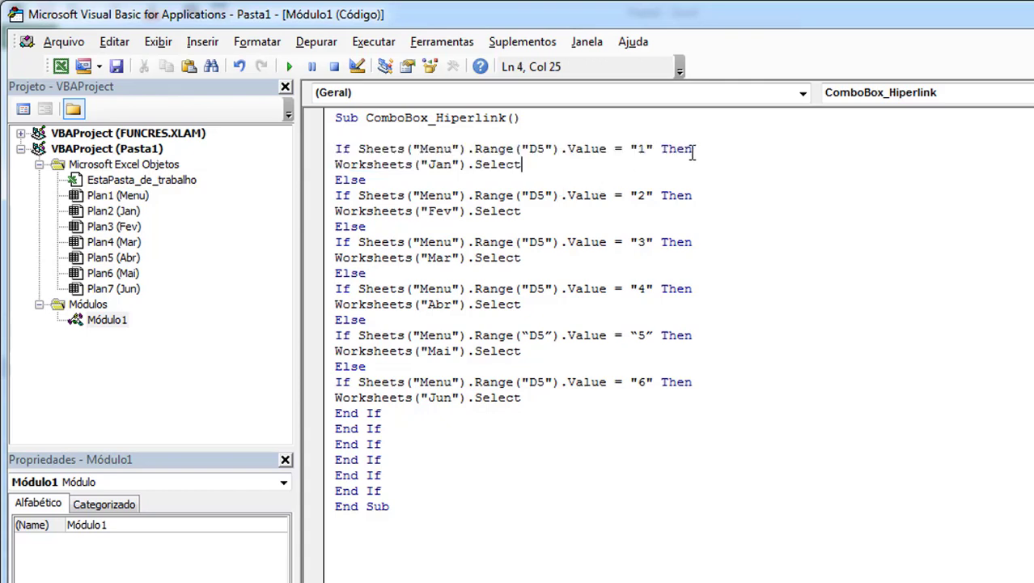
left_click_drag(692, 149, 335, 165)
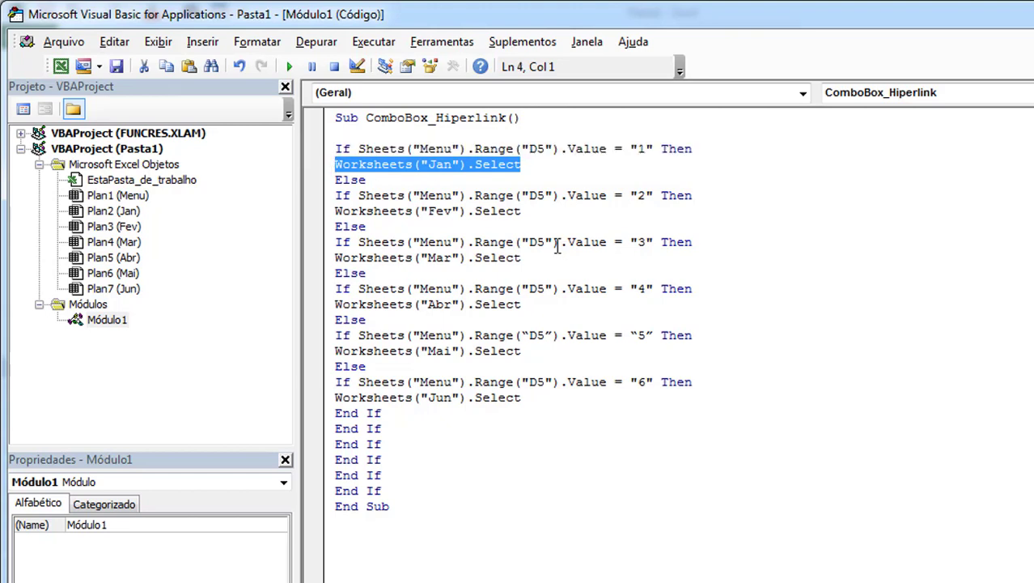
left_click_drag(692, 195, 335, 211)
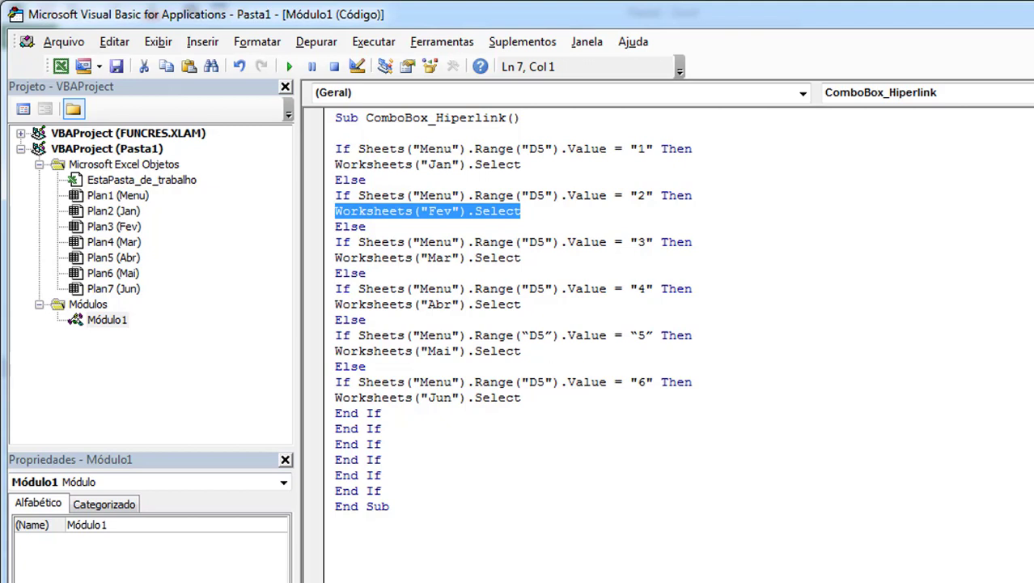
left_click(1026, 304)
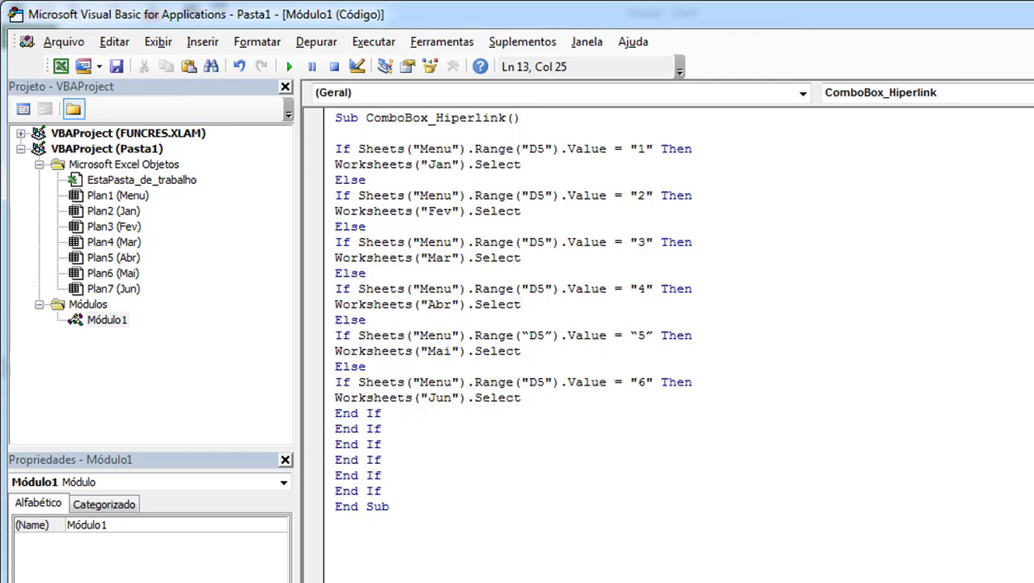
key("alt+F11")
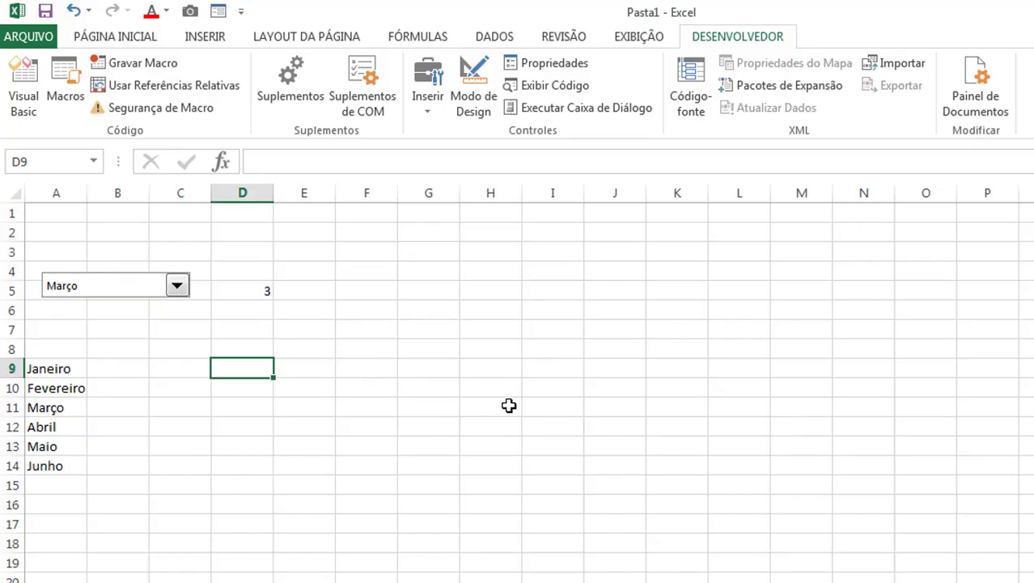
Step: Assign the ComboBox_Hiperlink macro to the month combo box via Atribuir macro
right_click(97, 290)
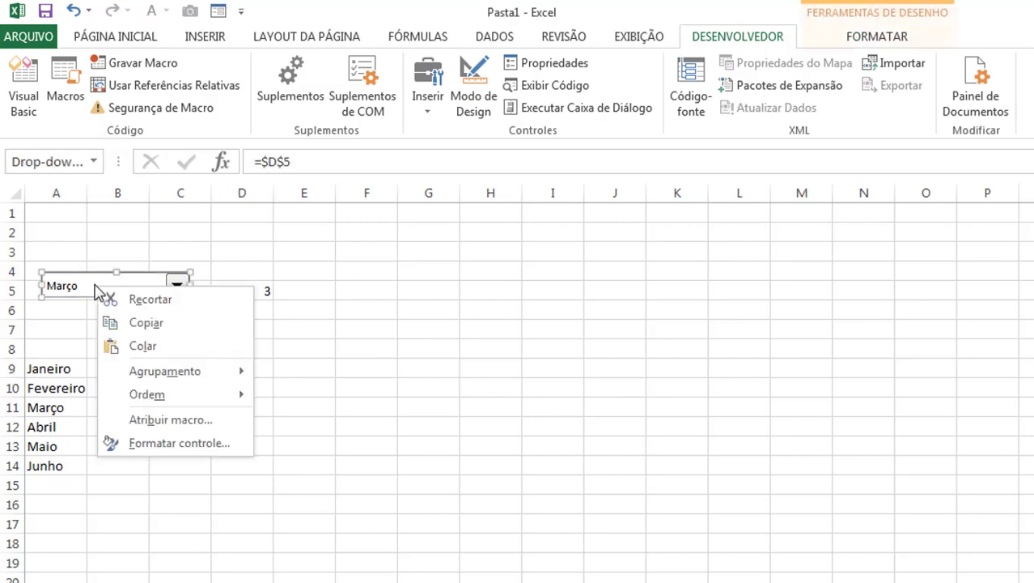
left_click(169, 429)
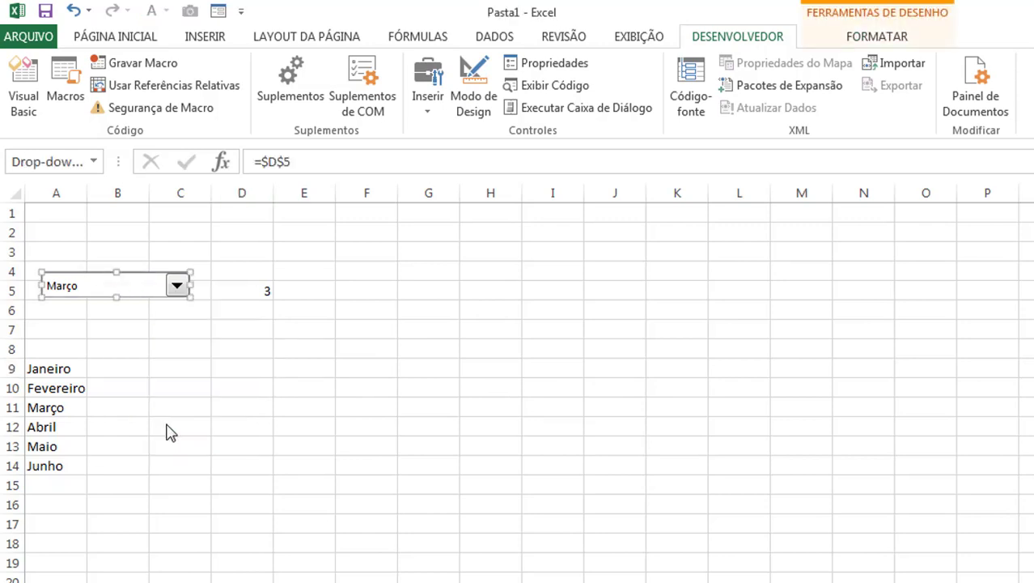
left_click_drag(208, 252, 477, 244)
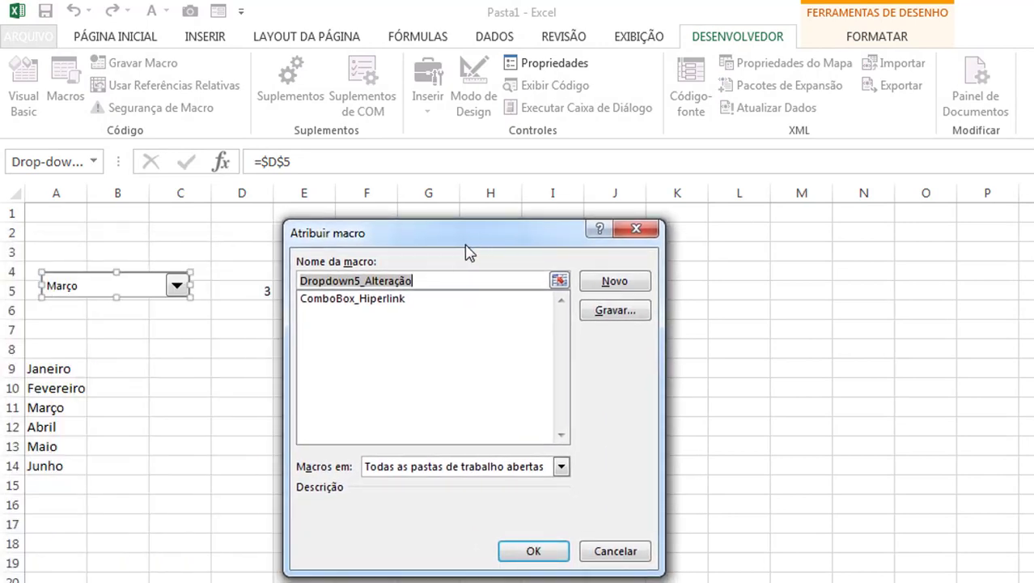
left_click(391, 300)
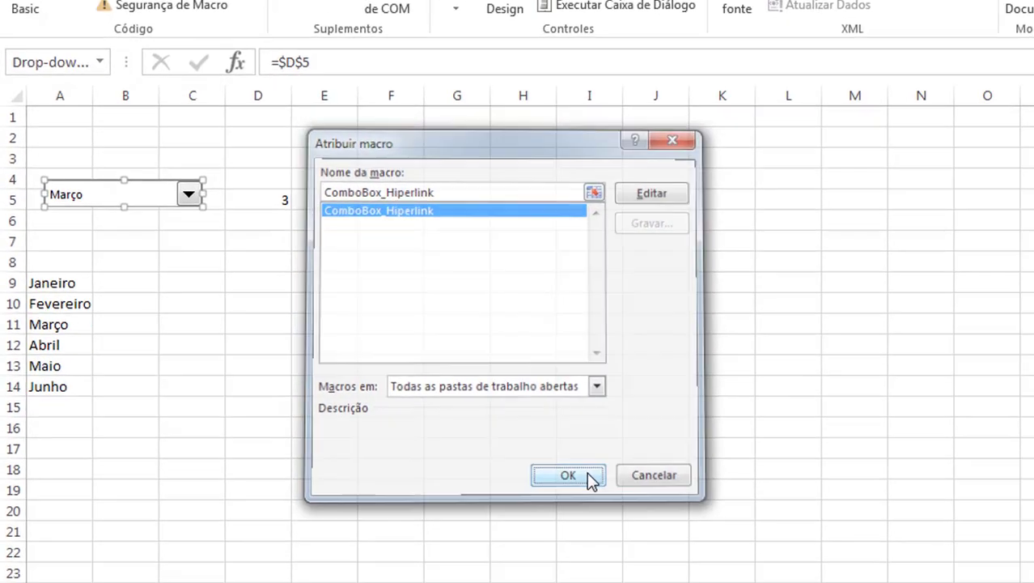
Step: Confirm the macro assignment and check that choosing Janeiro jumps to the Jan sheet
left_click(558, 551)
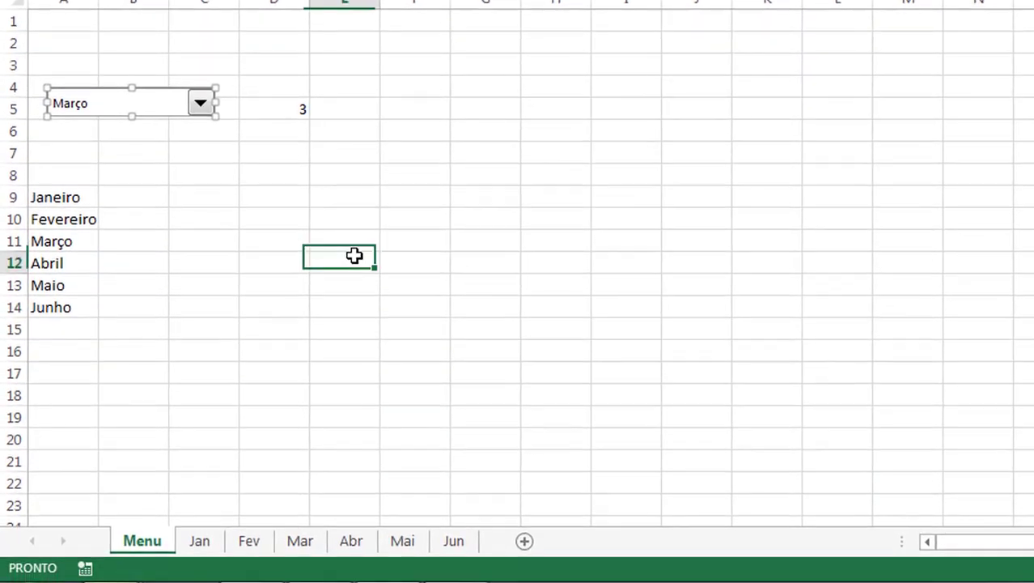
left_click(355, 256)
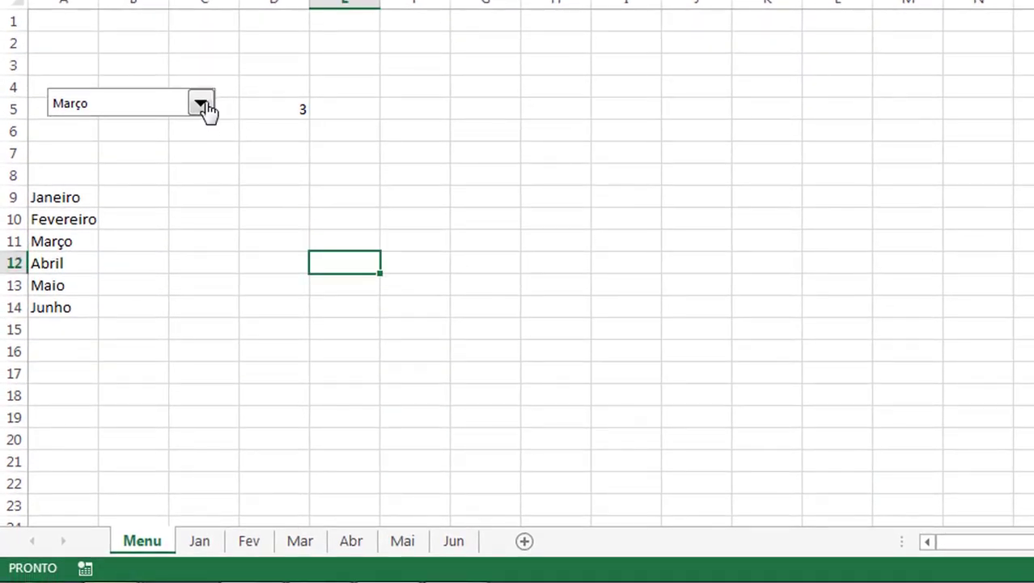
left_click(201, 105)
left_click(176, 128)
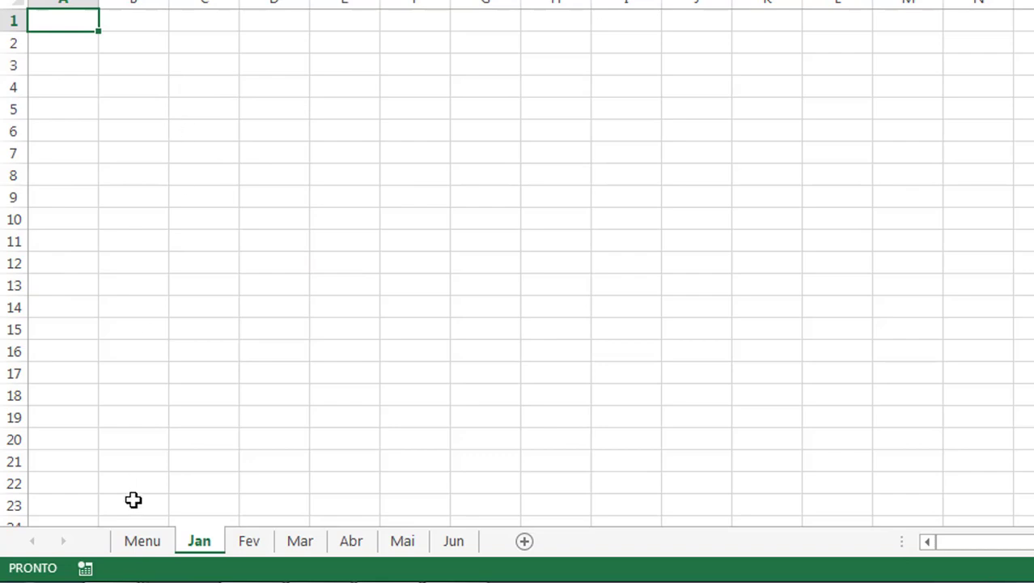
left_click(142, 542)
Step: Test Fevereiro and Abril, returning to Menu with D5 showing 4
left_click(197, 106)
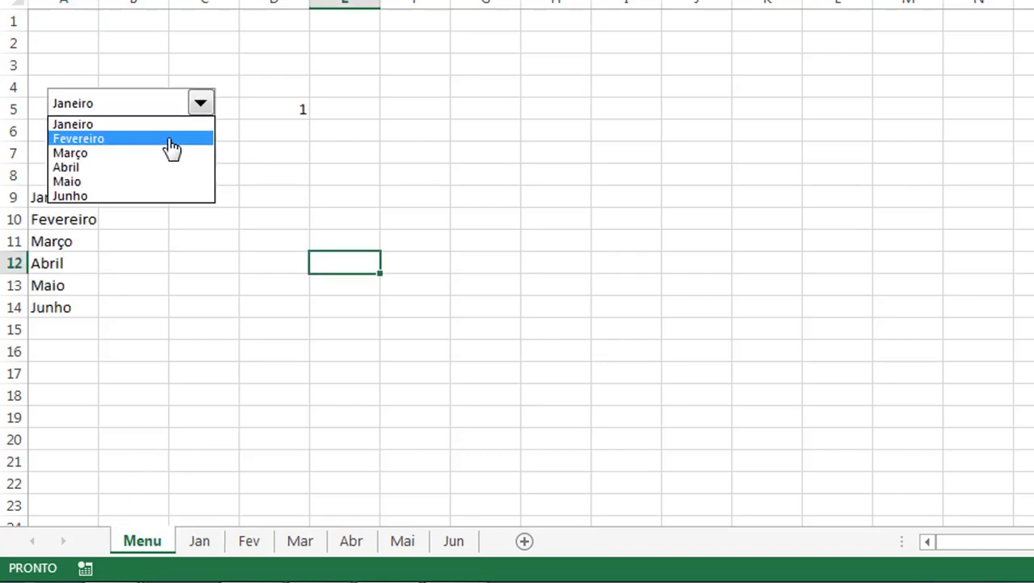
left_click(169, 137)
left_click(142, 541)
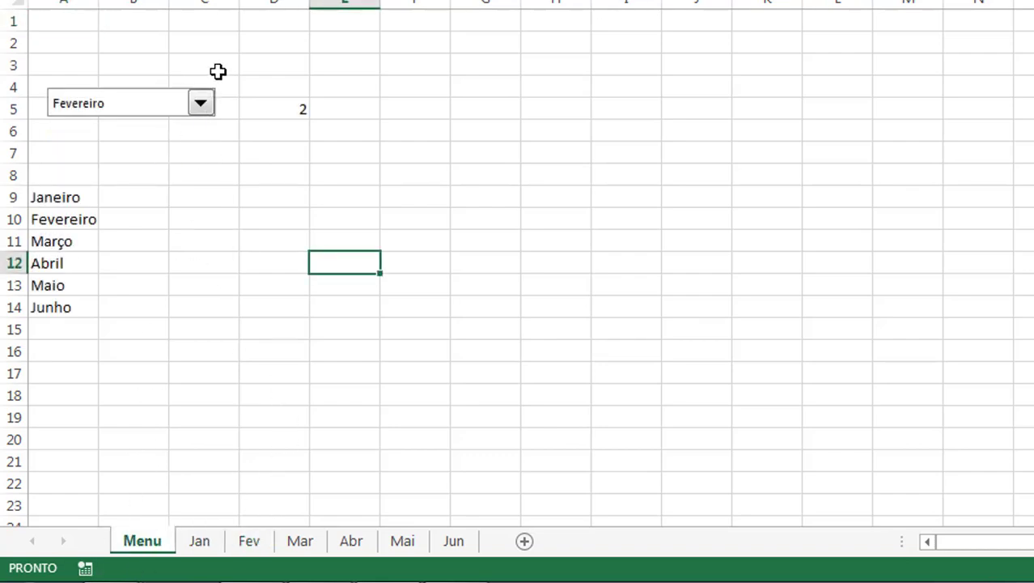
left_click(199, 102)
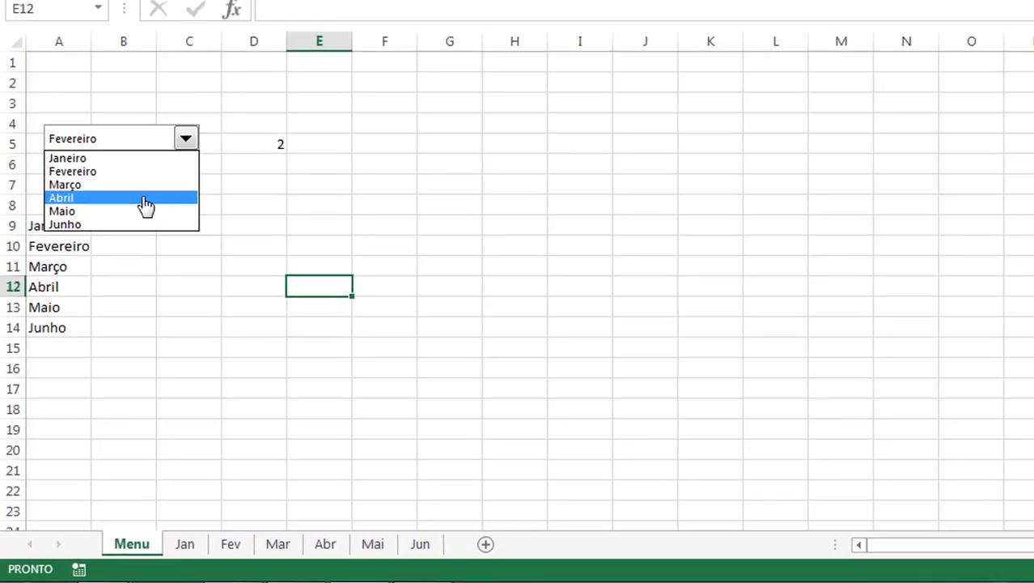
left_click(146, 199)
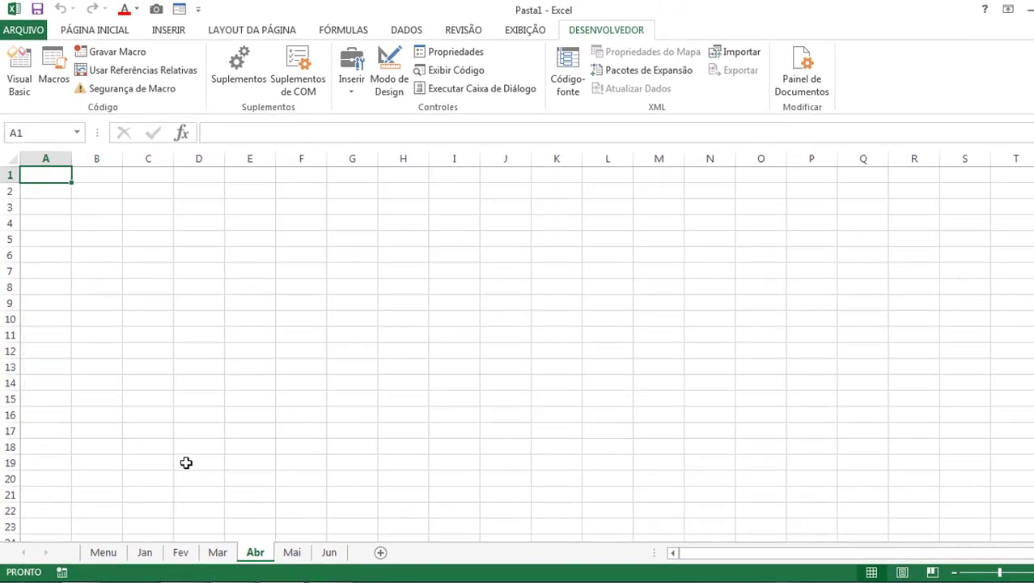
left_click(131, 544)
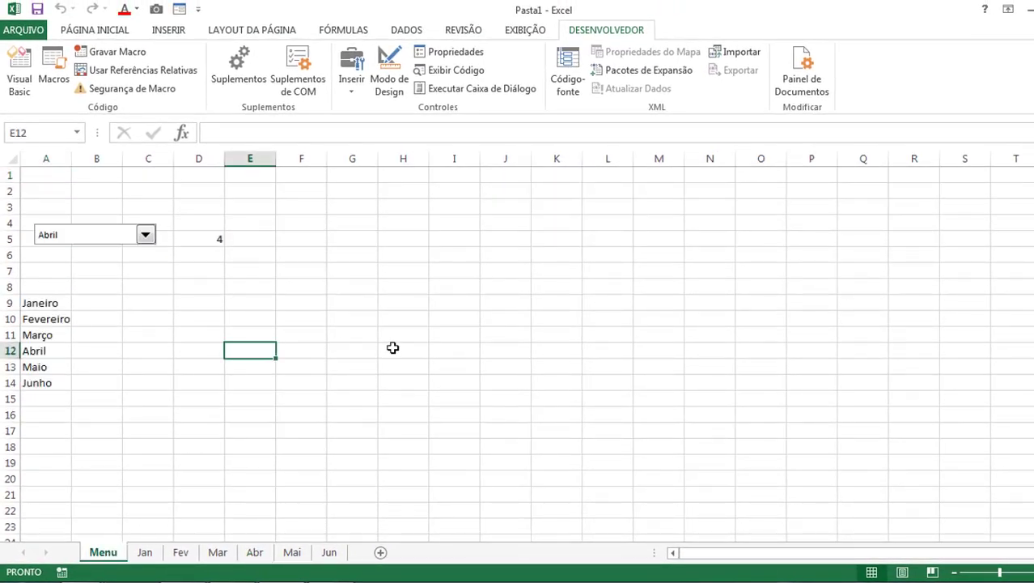
left_click(206, 236)
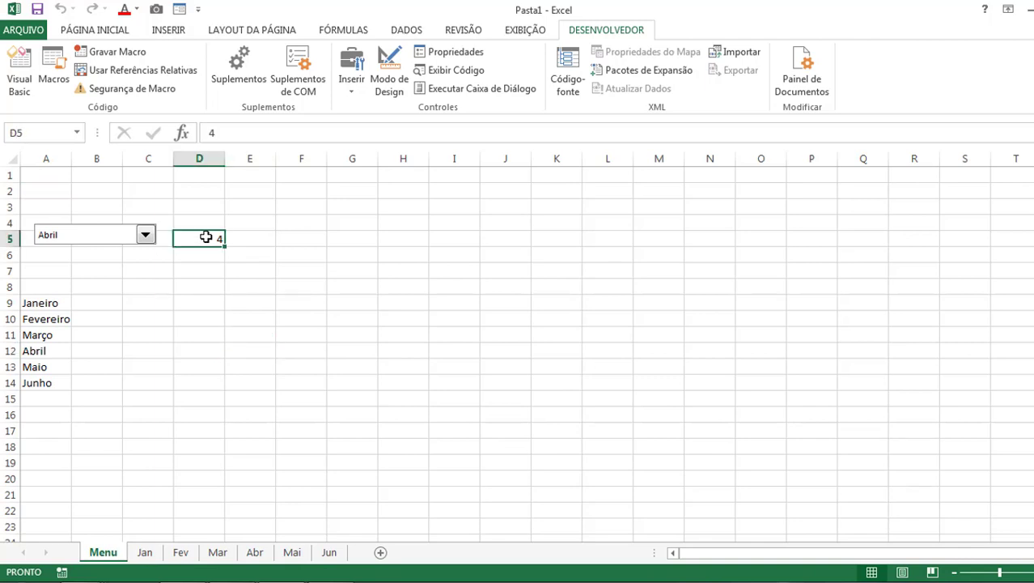